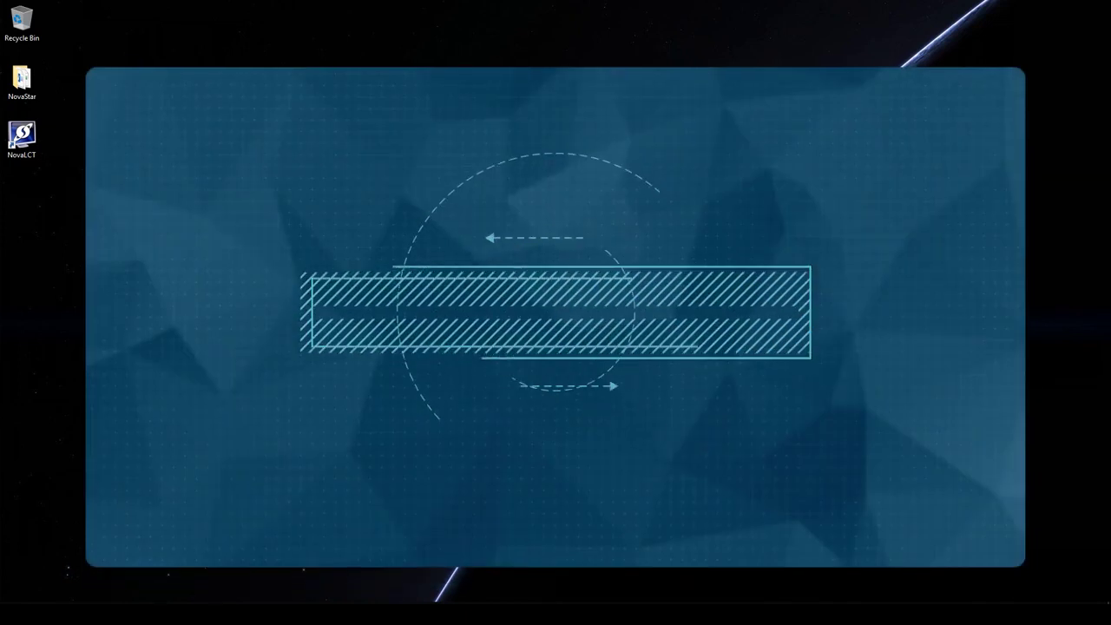
Launch NovaLCT and log in as Advanced Synchronous System User with the default password
{"action": "left_click", "coordinate": [39, 143]}
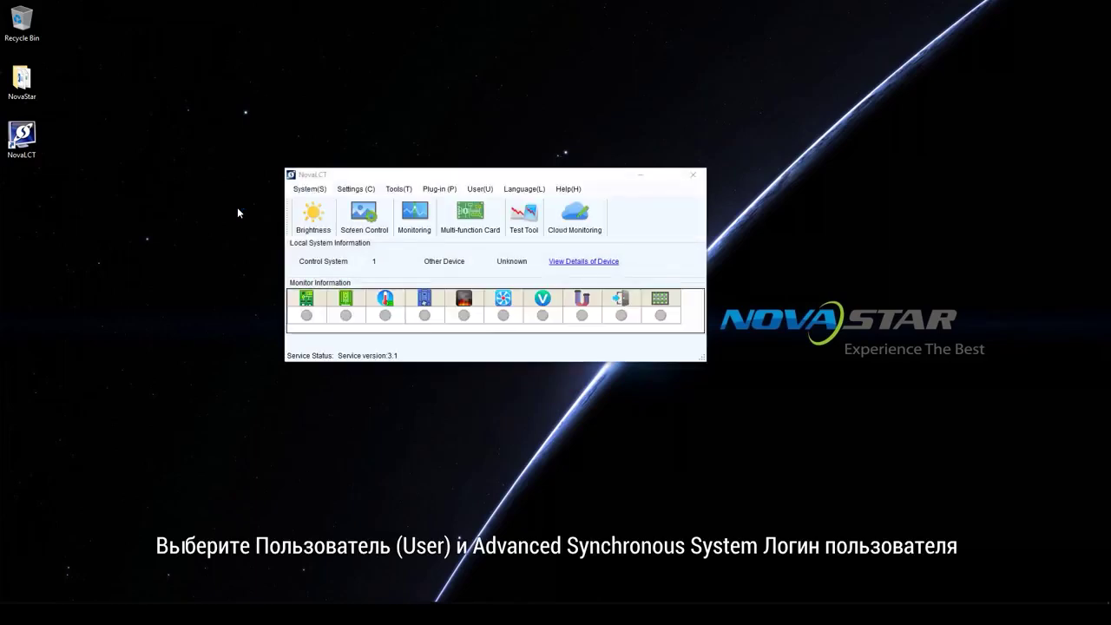
{"action": "left_click", "coordinate": [483, 188]}
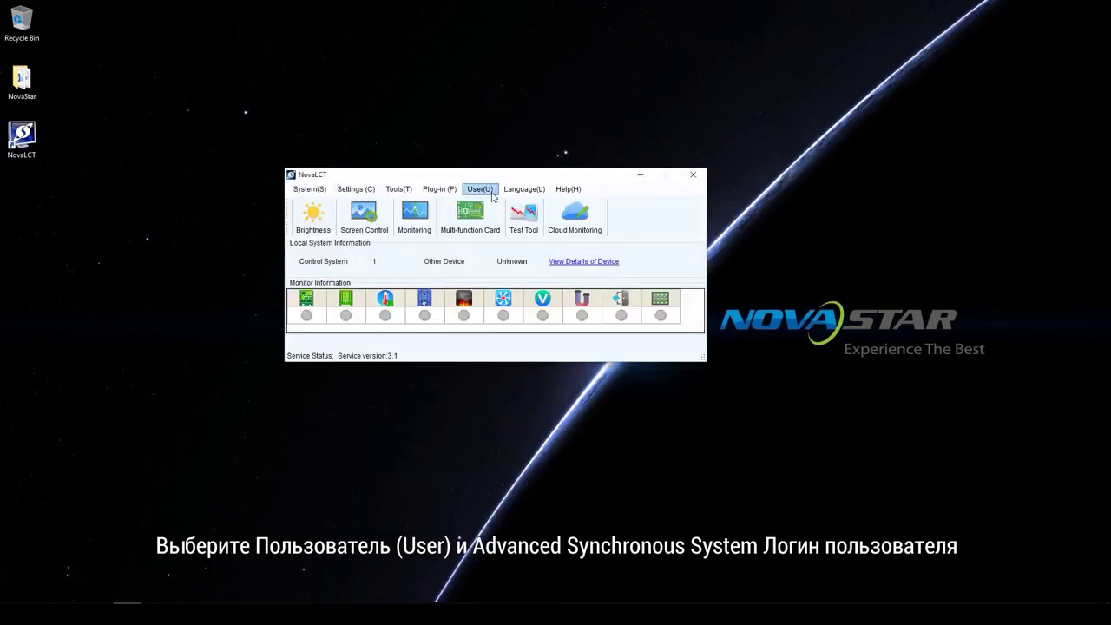
{"action": "left_click", "coordinate": [492, 202]}
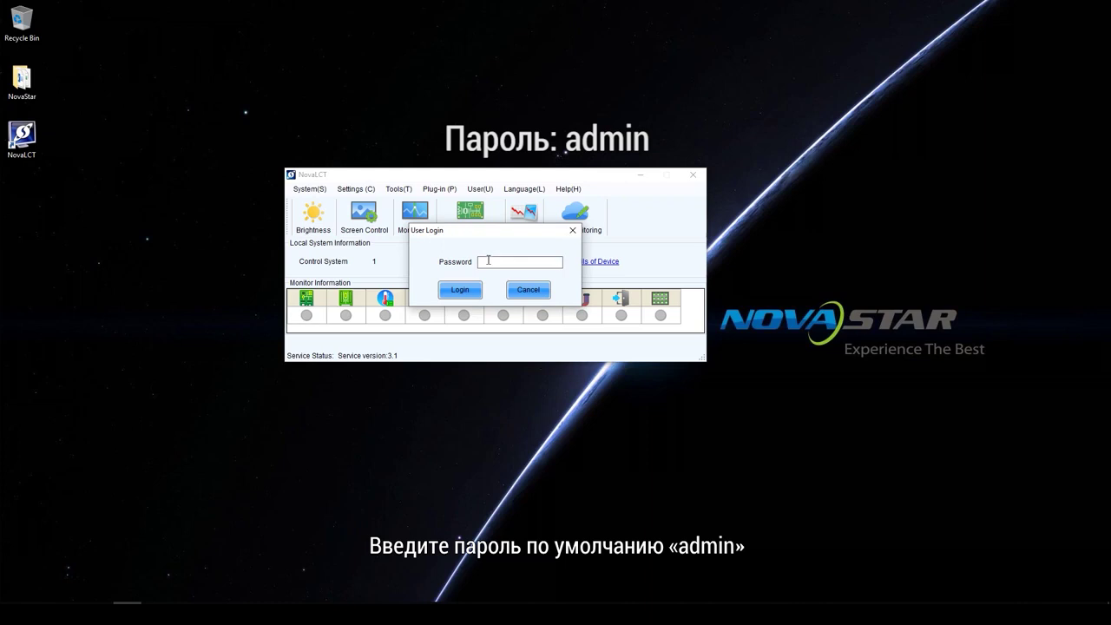
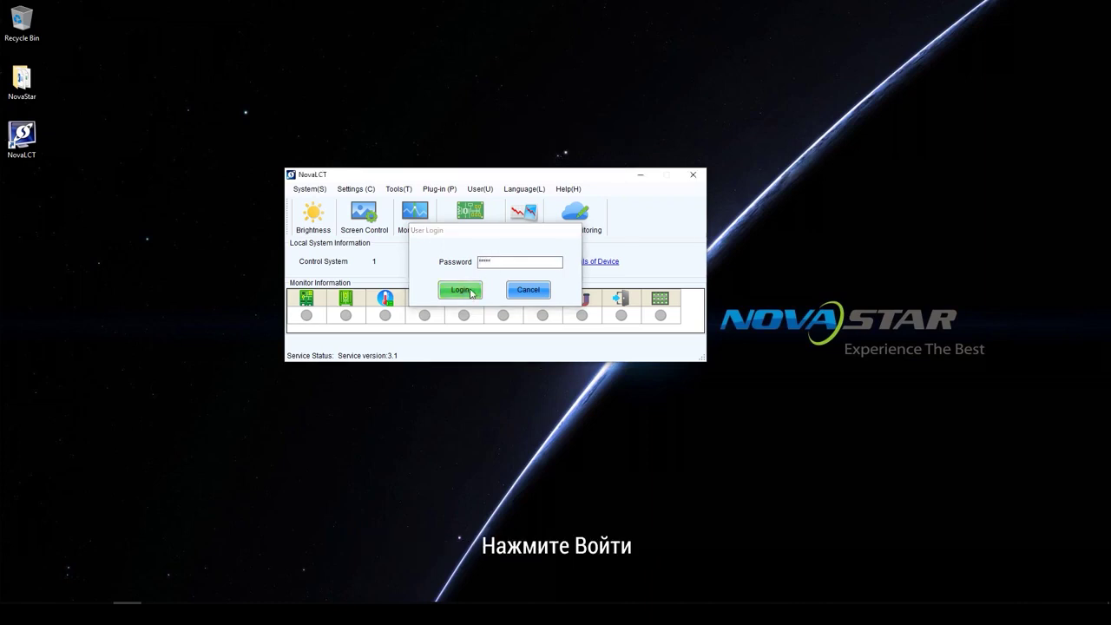
{"action": "left_click", "coordinate": [471, 292]}
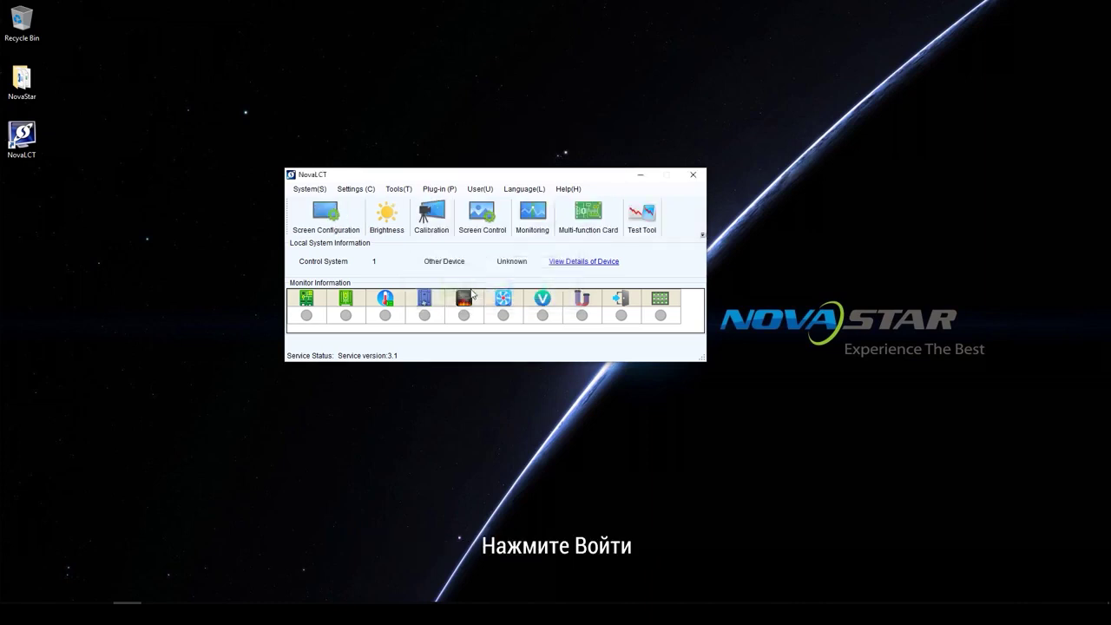
Start Screen Configuration on the USB@Port_#0001.Hub_#0001 port and proceed to its settings
{"action": "left_click", "coordinate": [342, 233]}
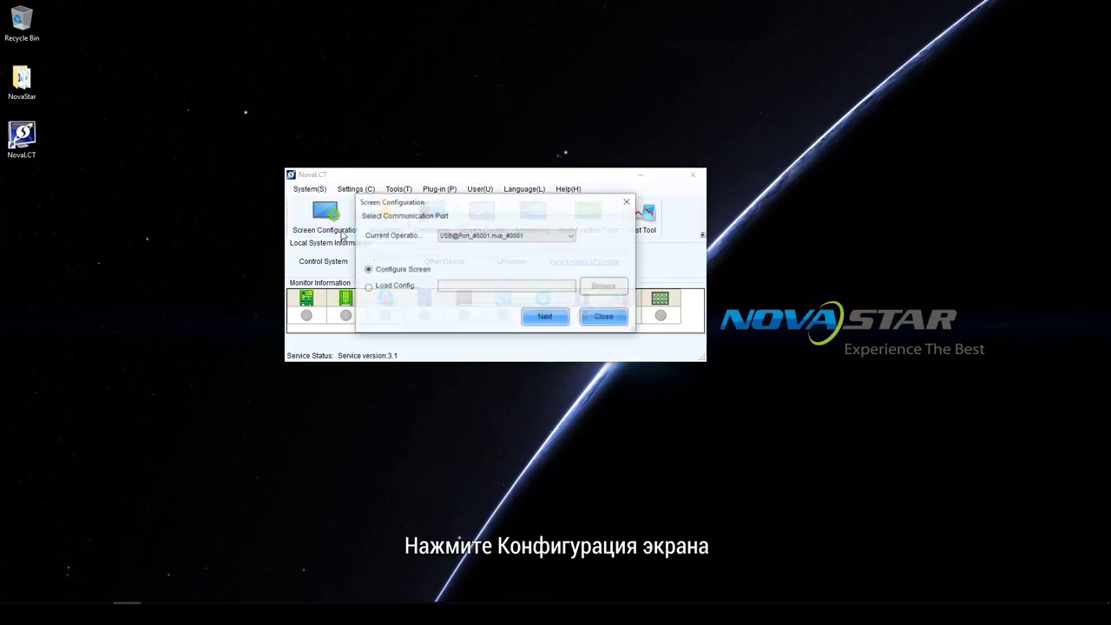
{"action": "left_click", "coordinate": [538, 239]}
{"action": "left_click", "coordinate": [538, 246]}
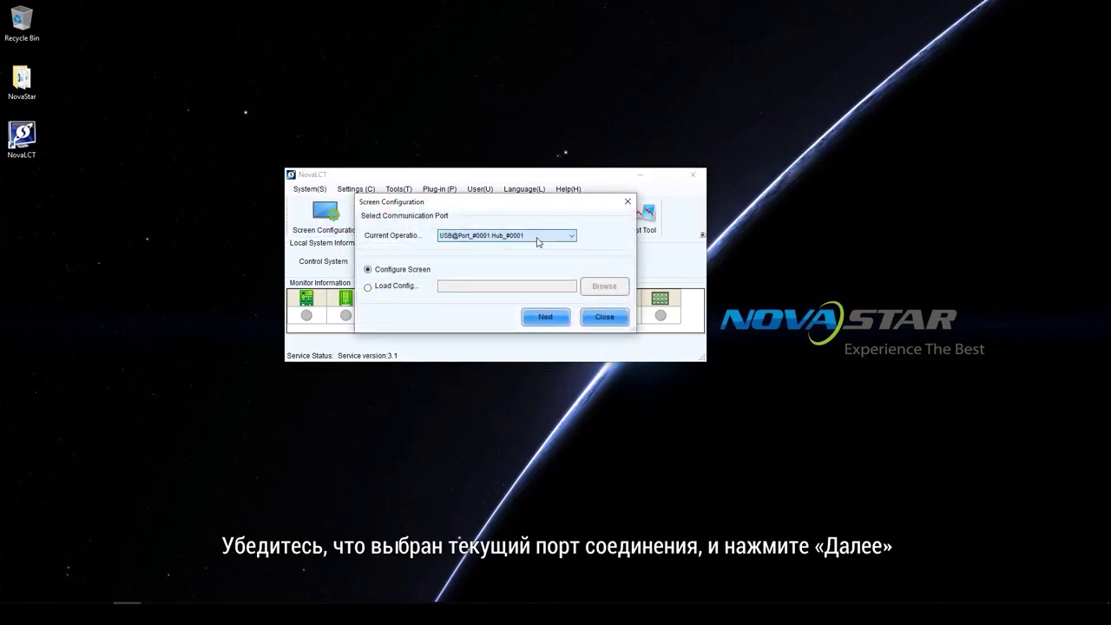
{"action": "left_click", "coordinate": [539, 317]}
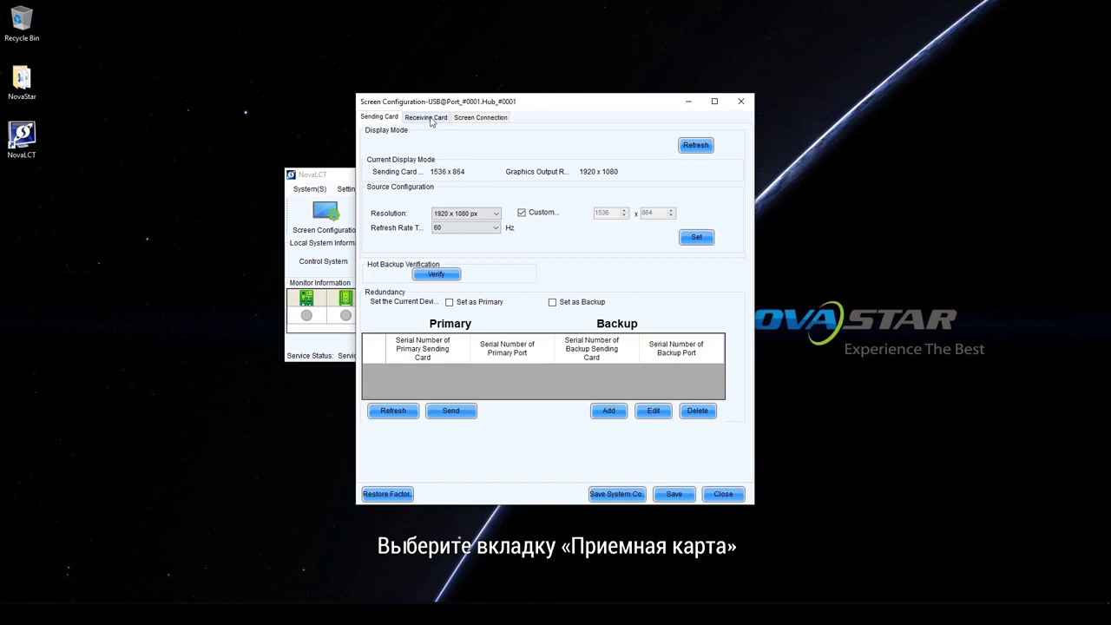
On the Receiving Card tab, choose Refreshing Rate First as the grayscale mode
{"action": "left_click", "coordinate": [430, 118]}
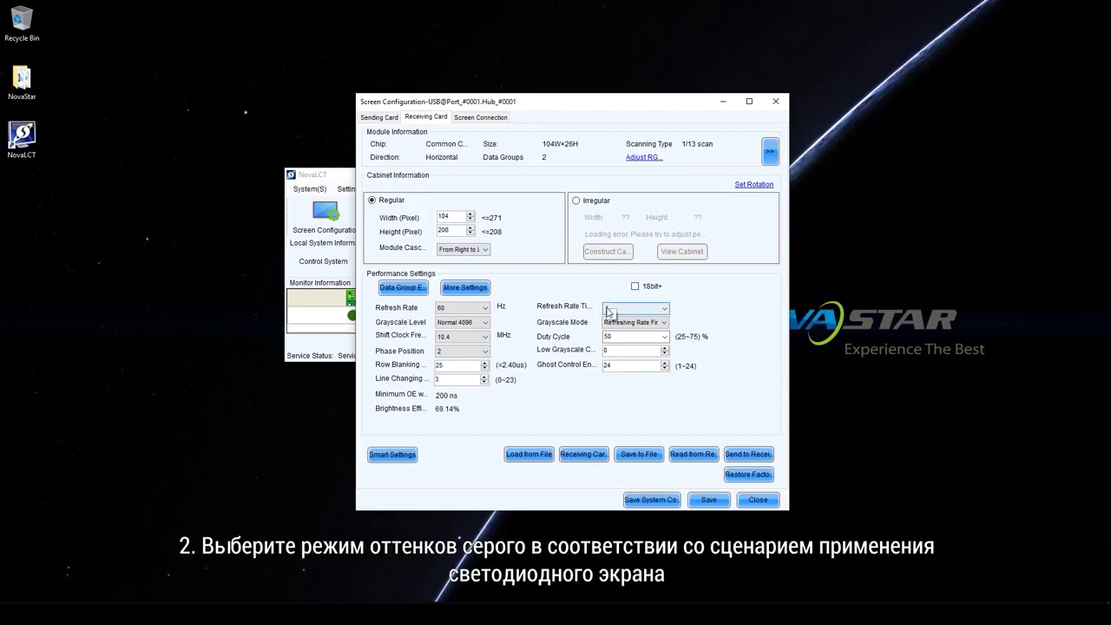
{"action": "left_click", "coordinate": [615, 323]}
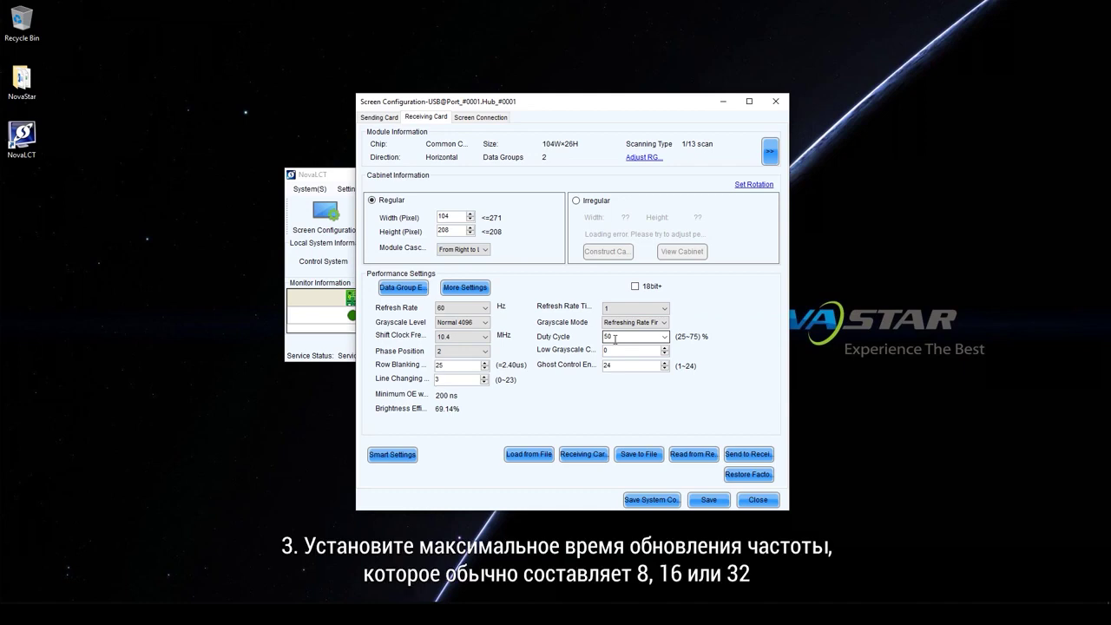
Set Refresh Rate Times to 32, bringing the refresh rate to 1920 Hz
{"action": "left_click", "coordinate": [656, 314]}
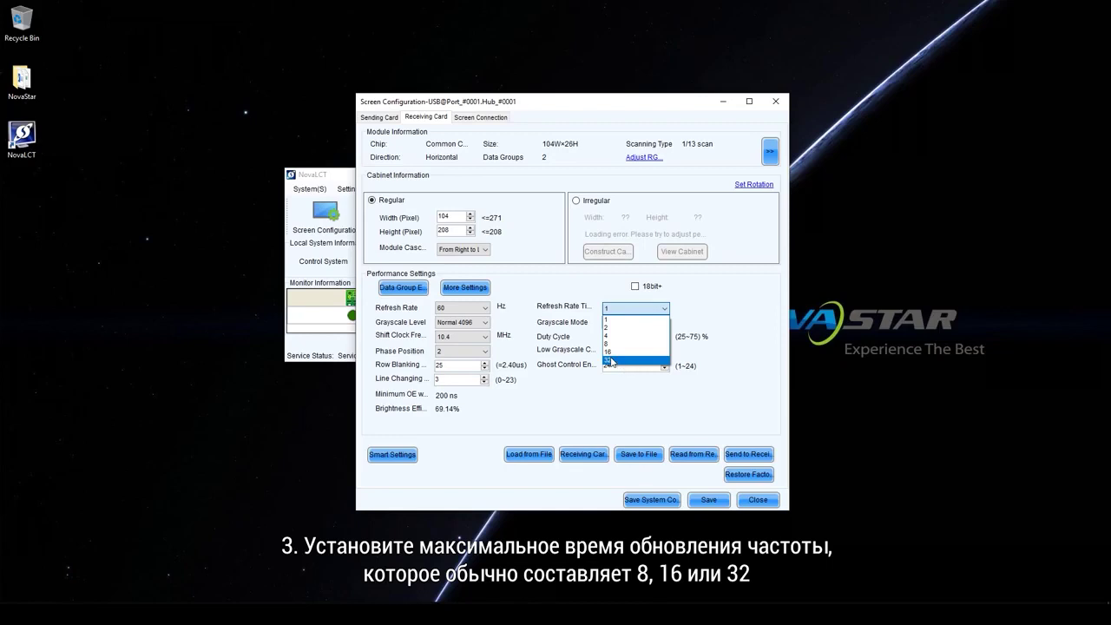
{"action": "left_click", "coordinate": [612, 361]}
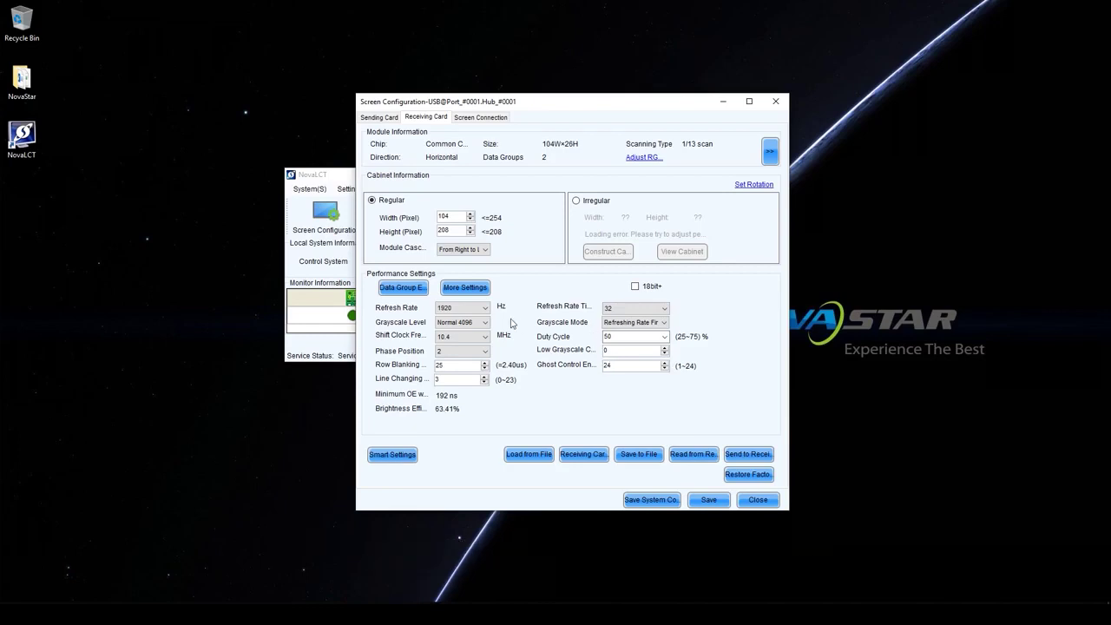
{"action": "left_click", "coordinate": [470, 310]}
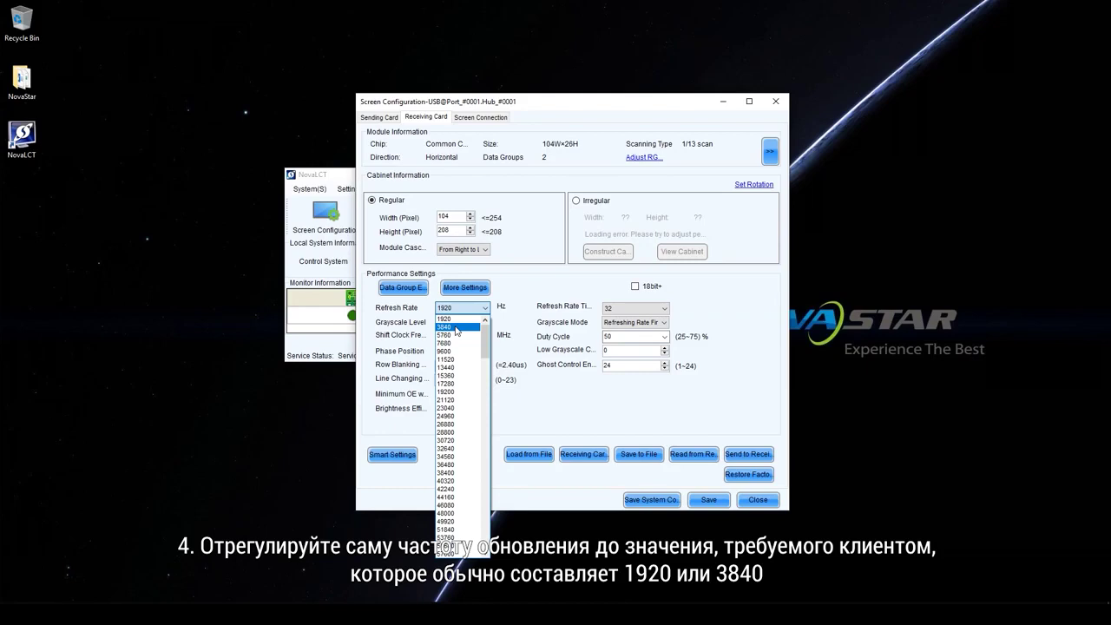
Choose a 3840 Hz refresh rate and Normal 16384 grayscale level
{"action": "left_click", "coordinate": [457, 328]}
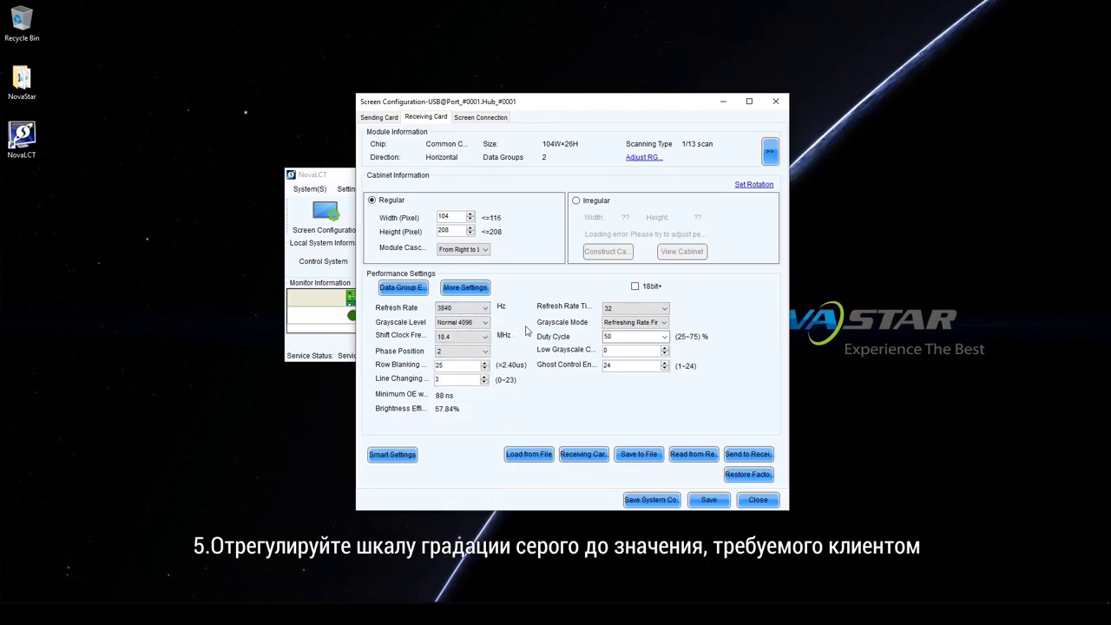
{"action": "left_click", "coordinate": [481, 325]}
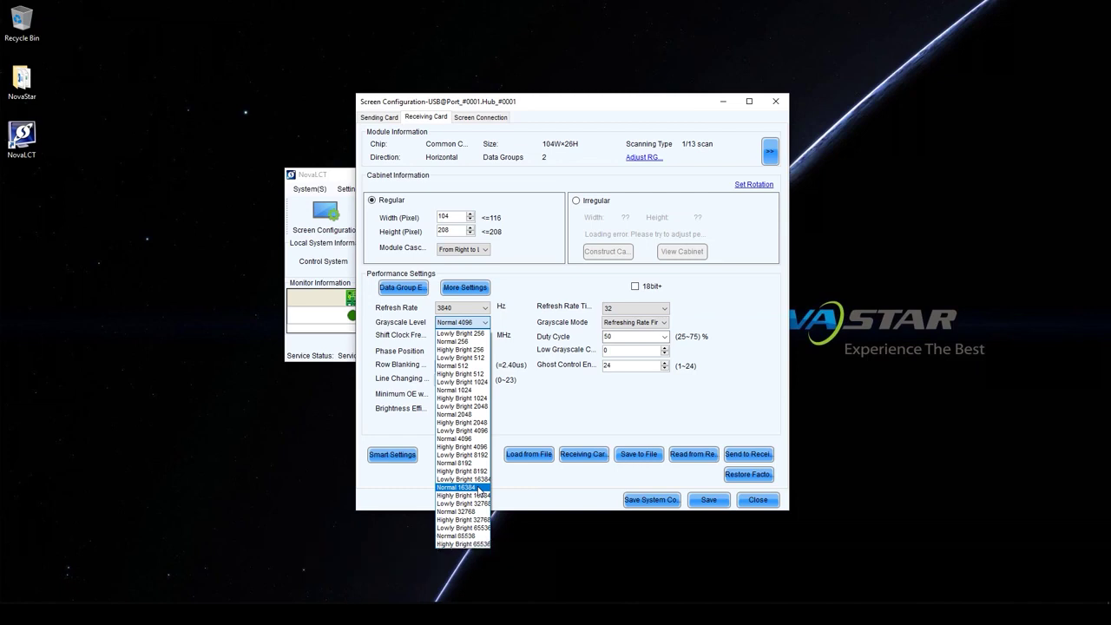
{"action": "left_click", "coordinate": [479, 488]}
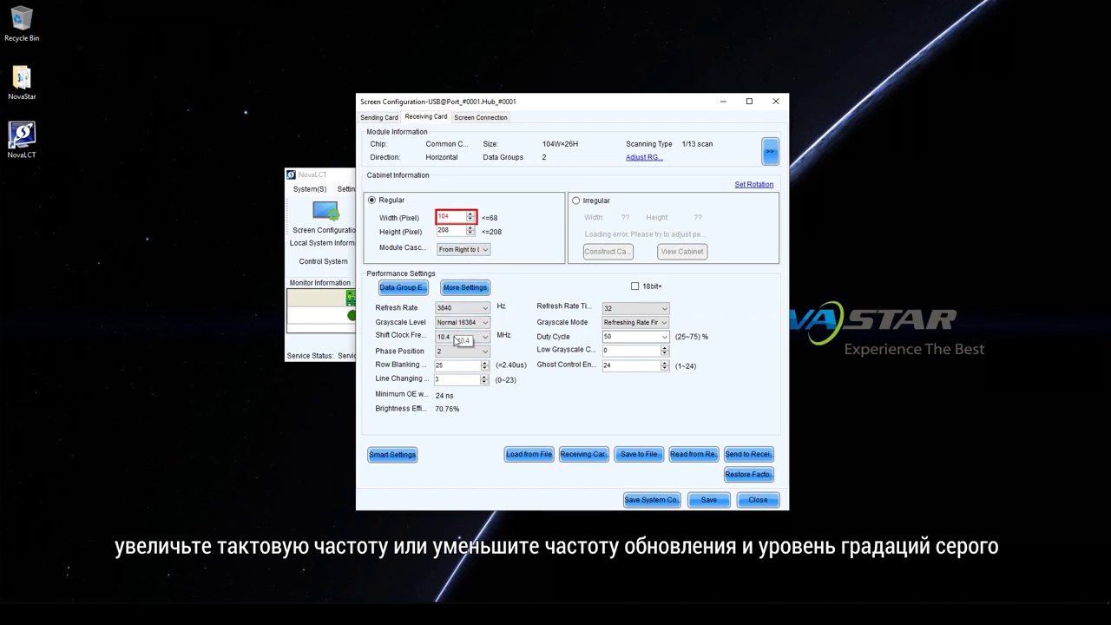
Set the shift clock to 25.0 MHz and send the parameters to all receiving cards
{"action": "left_click", "coordinate": [457, 340]}
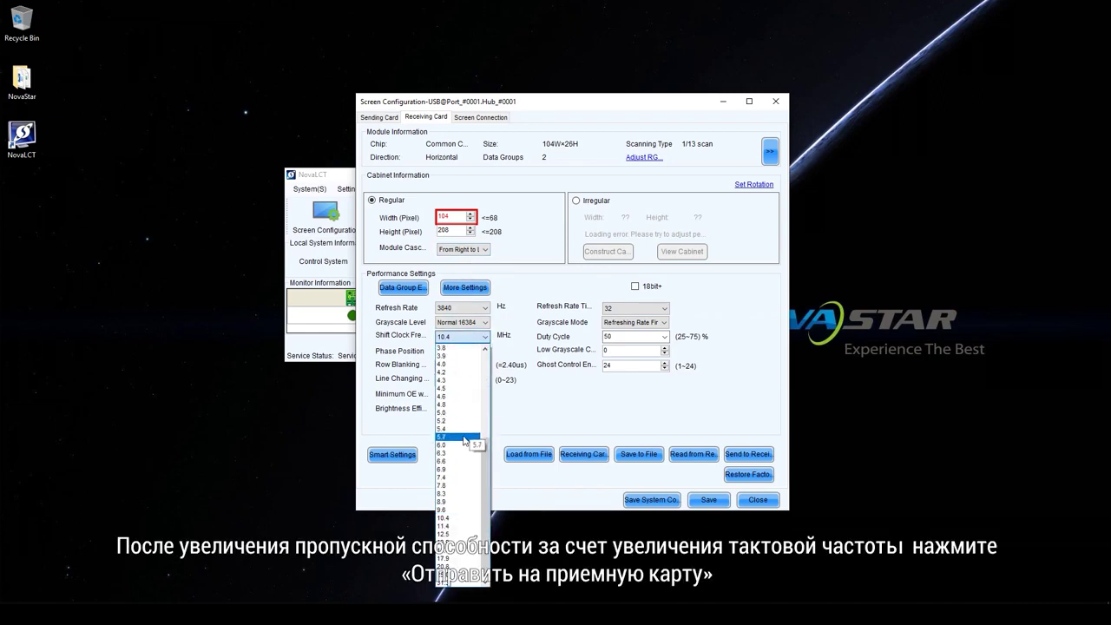
{"action": "left_click", "coordinate": [462, 574]}
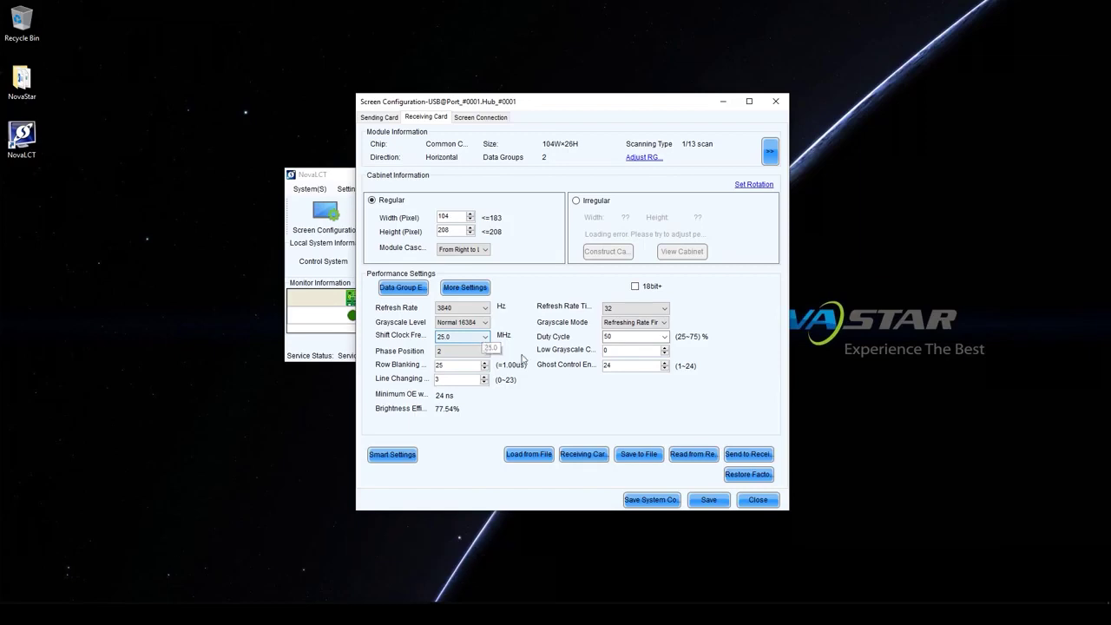
{"action": "left_click", "coordinate": [748, 454]}
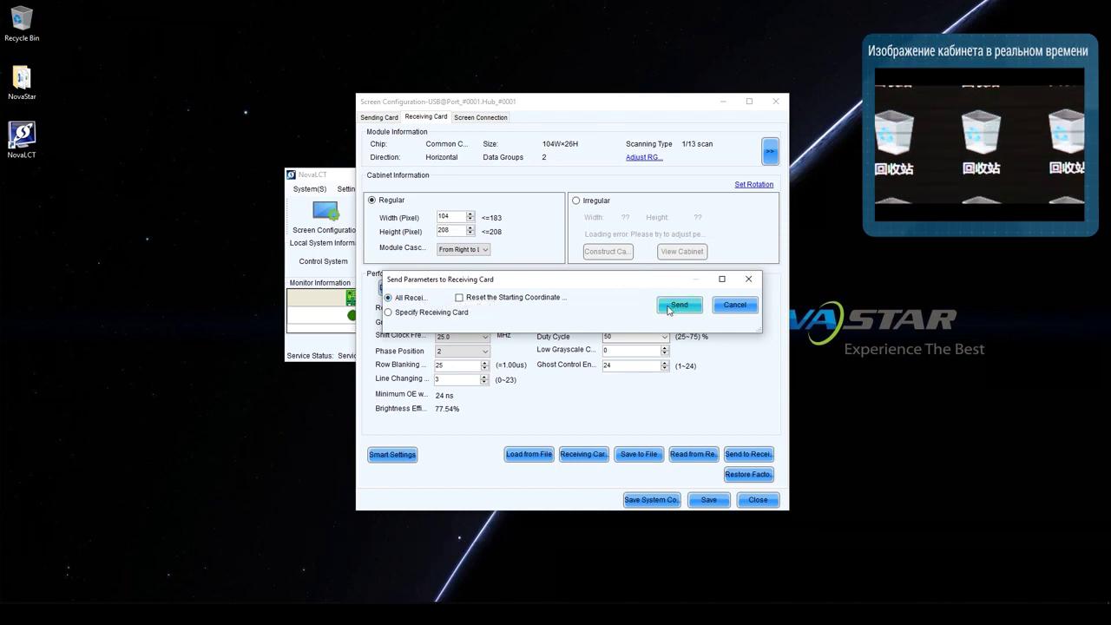
{"action": "left_click", "coordinate": [678, 304]}
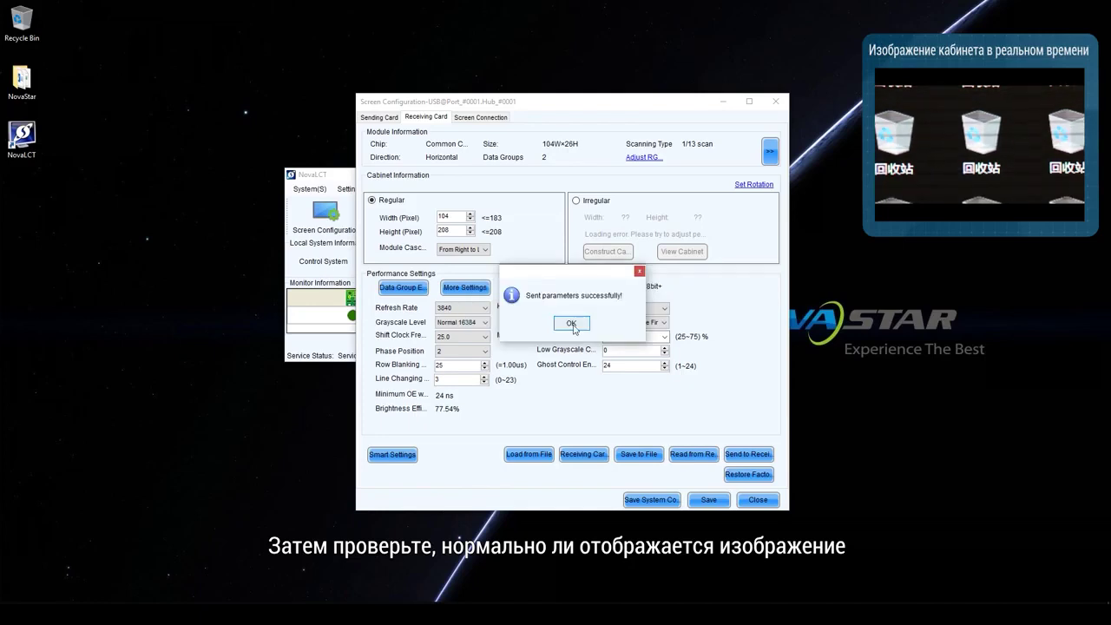
{"action": "left_click", "coordinate": [572, 325]}
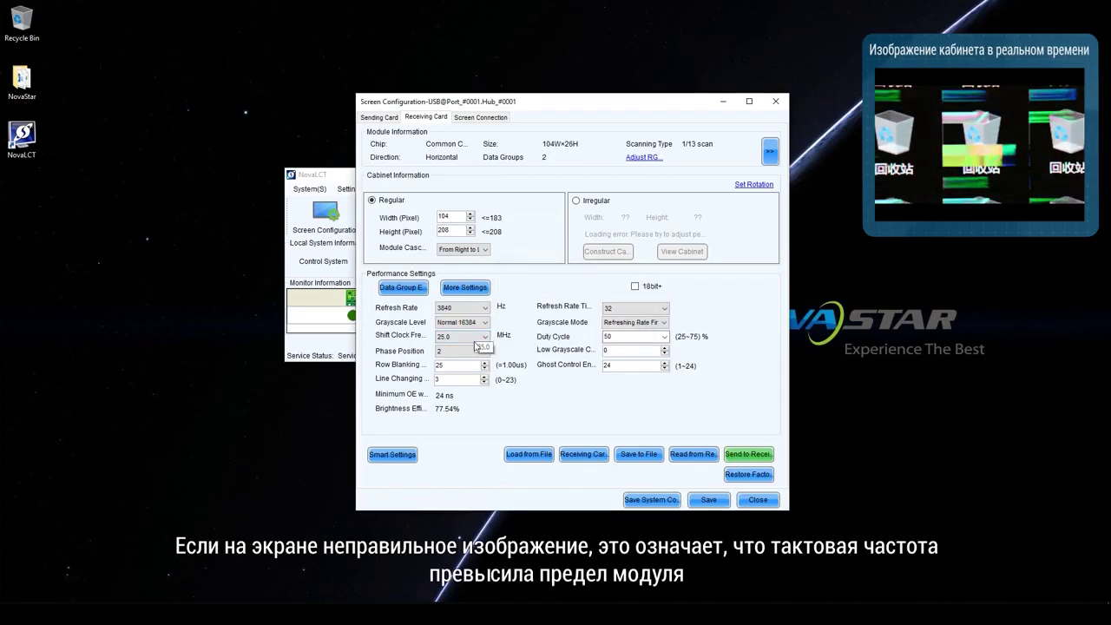
Lower the shift clock to 20.8 MHz and resend the parameters to all receiving cards
{"action": "left_click", "coordinate": [474, 337]}
{"action": "left_click", "coordinate": [449, 567]}
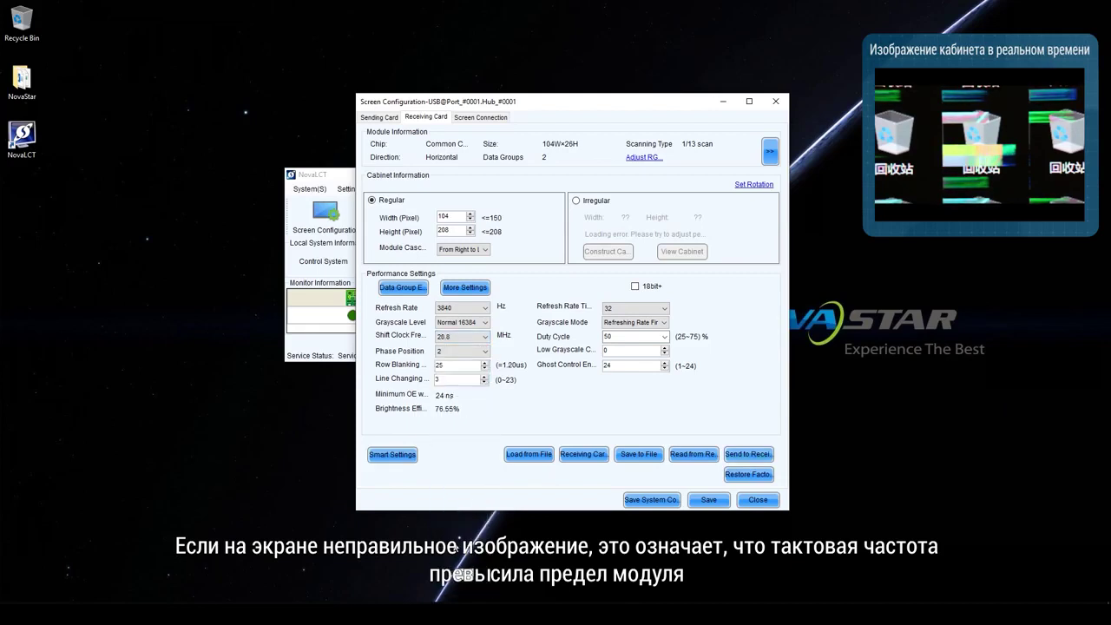
{"action": "left_click", "coordinate": [744, 453]}
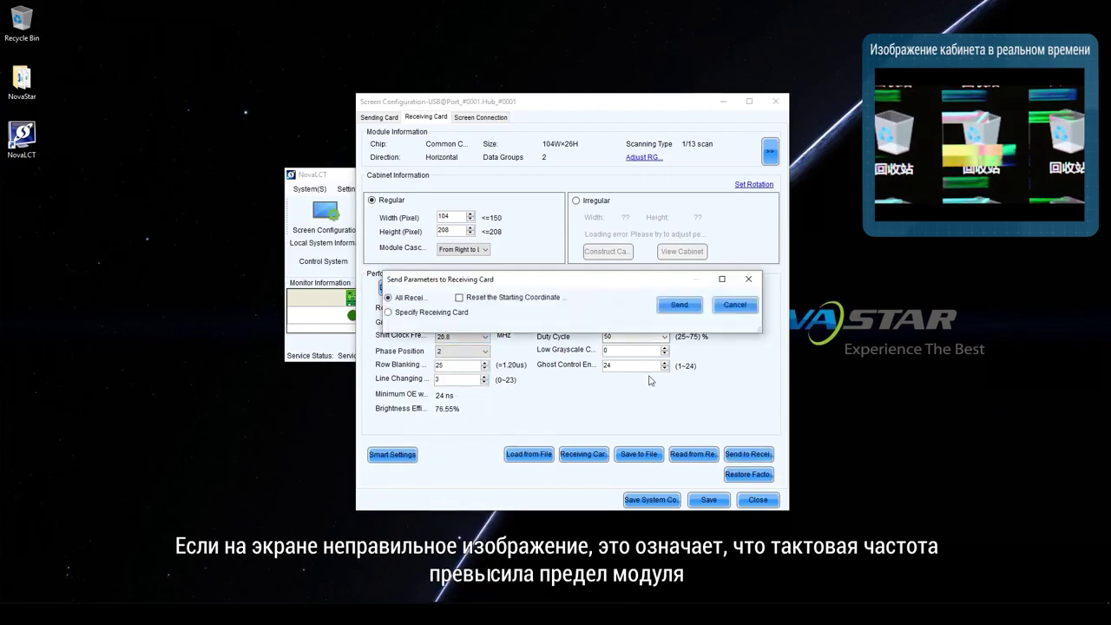
{"action": "left_click", "coordinate": [680, 306]}
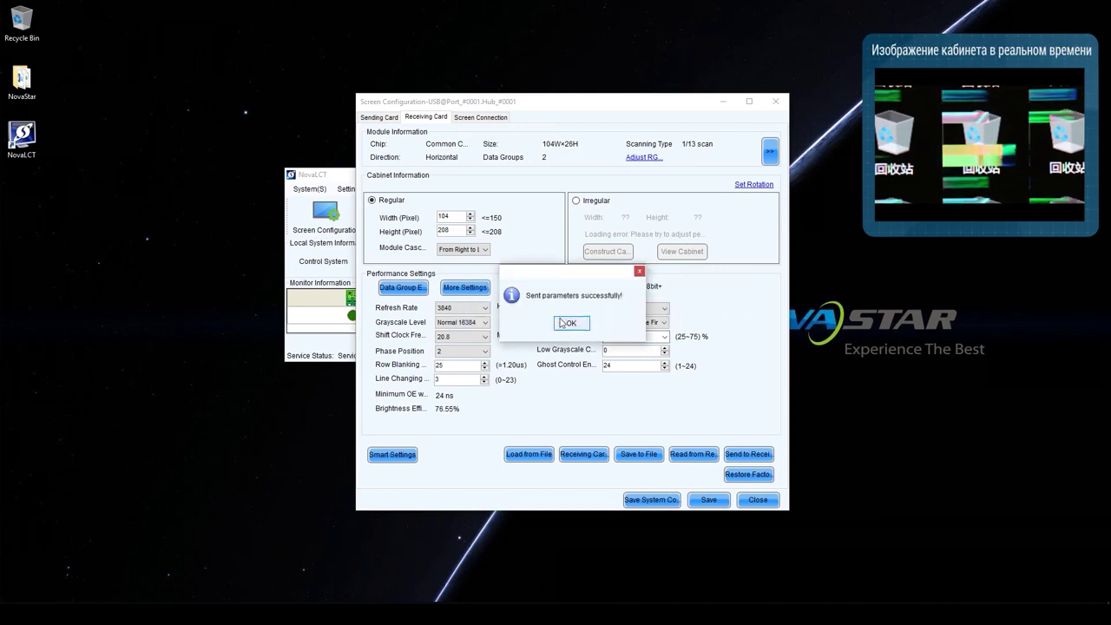
{"action": "left_click", "coordinate": [570, 323]}
{"action": "left_click", "coordinate": [483, 337]}
Change the shift clock to 15.6 MHz and send it to all receiving cards
{"action": "key", "text": "Up"}
{"action": "key", "text": "Up"}
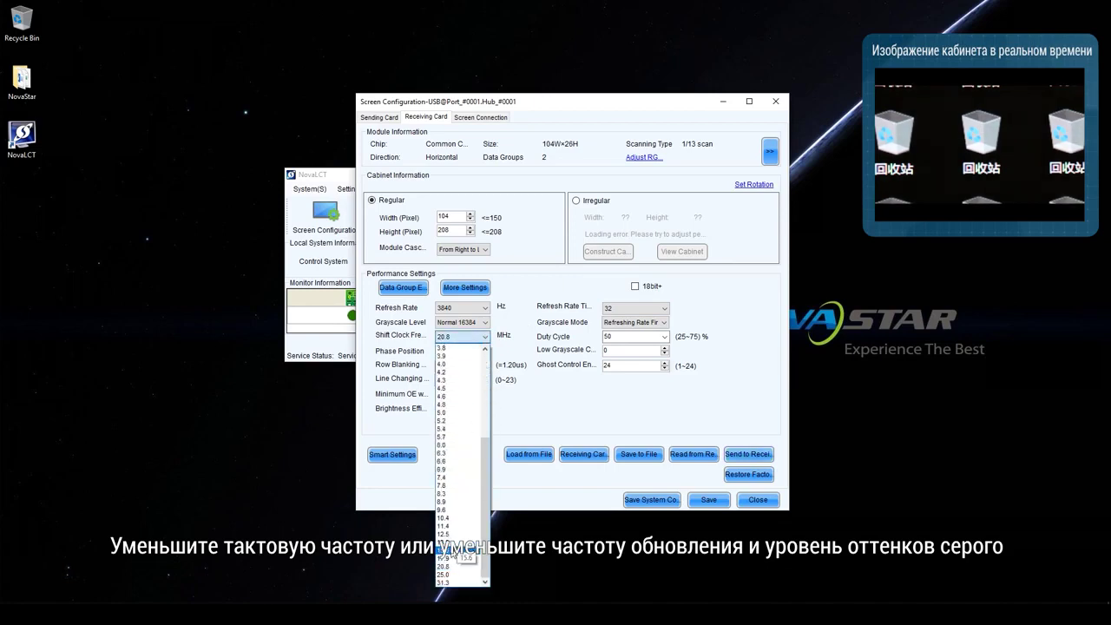
{"action": "key", "text": "Return"}
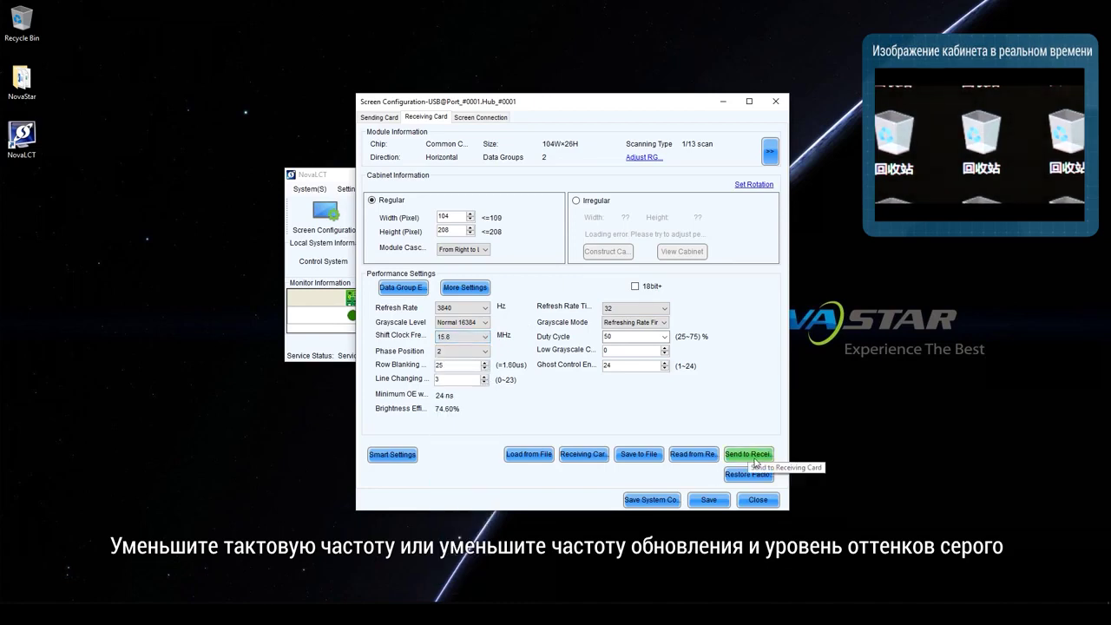
{"action": "left_click", "coordinate": [749, 454]}
{"action": "left_click", "coordinate": [684, 307]}
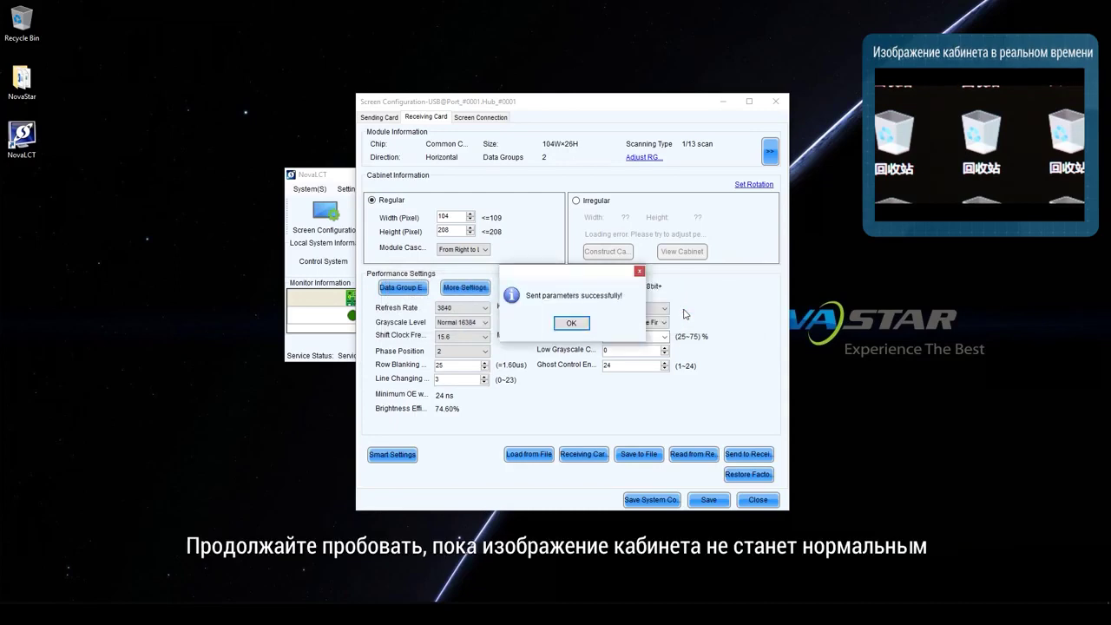
{"action": "left_click", "coordinate": [586, 324]}
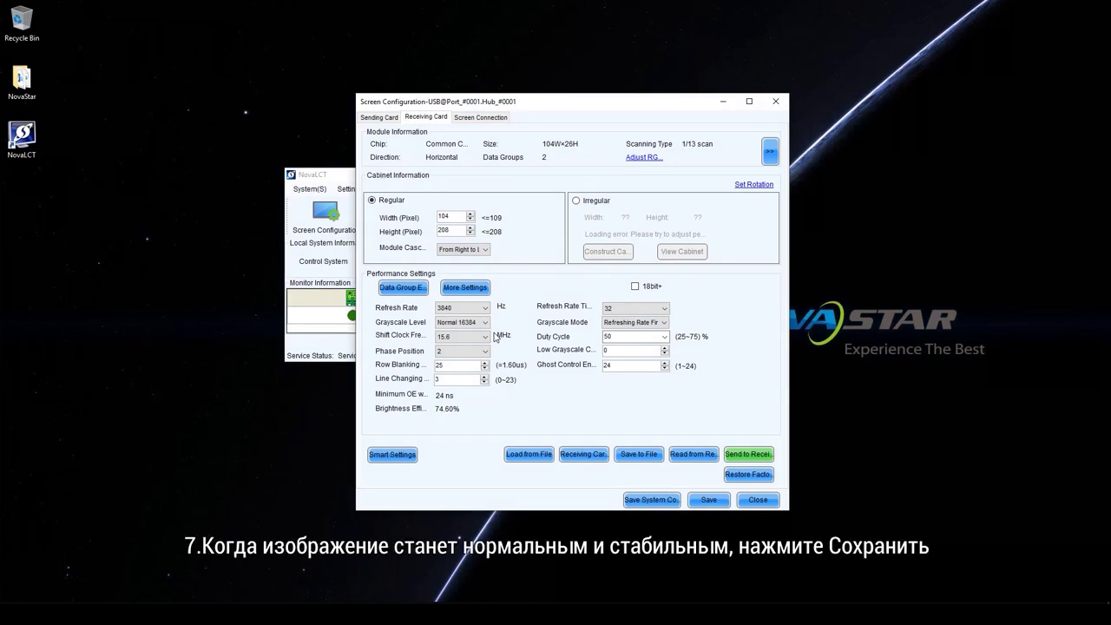
Save the receiving-card settings to the hardware and acknowledge the success message
{"action": "left_click", "coordinate": [700, 500]}
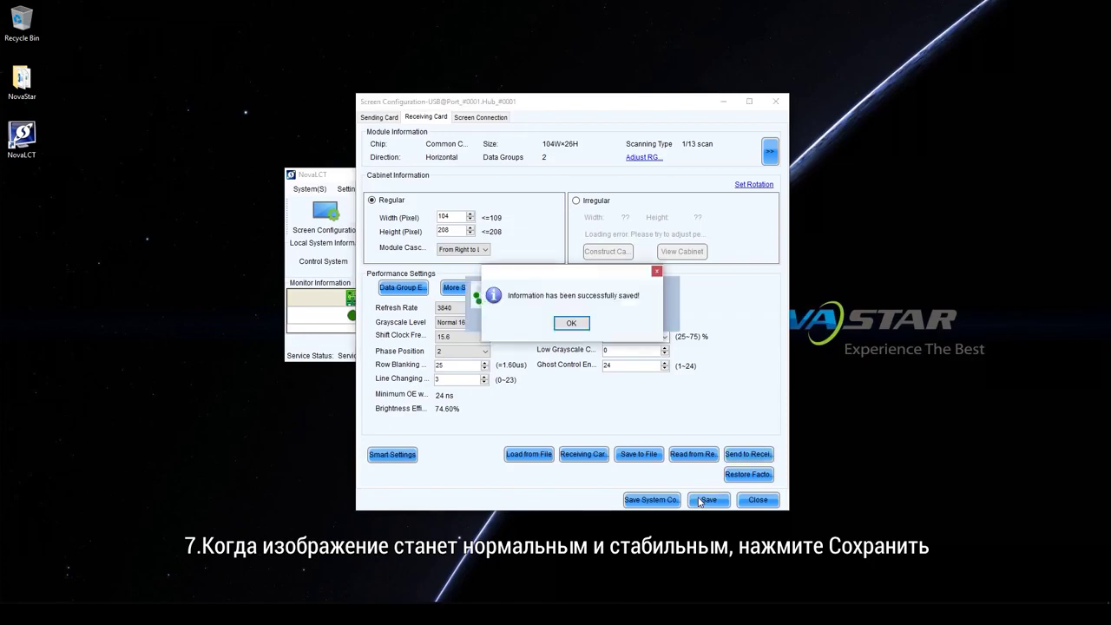
{"action": "left_click", "coordinate": [576, 326]}
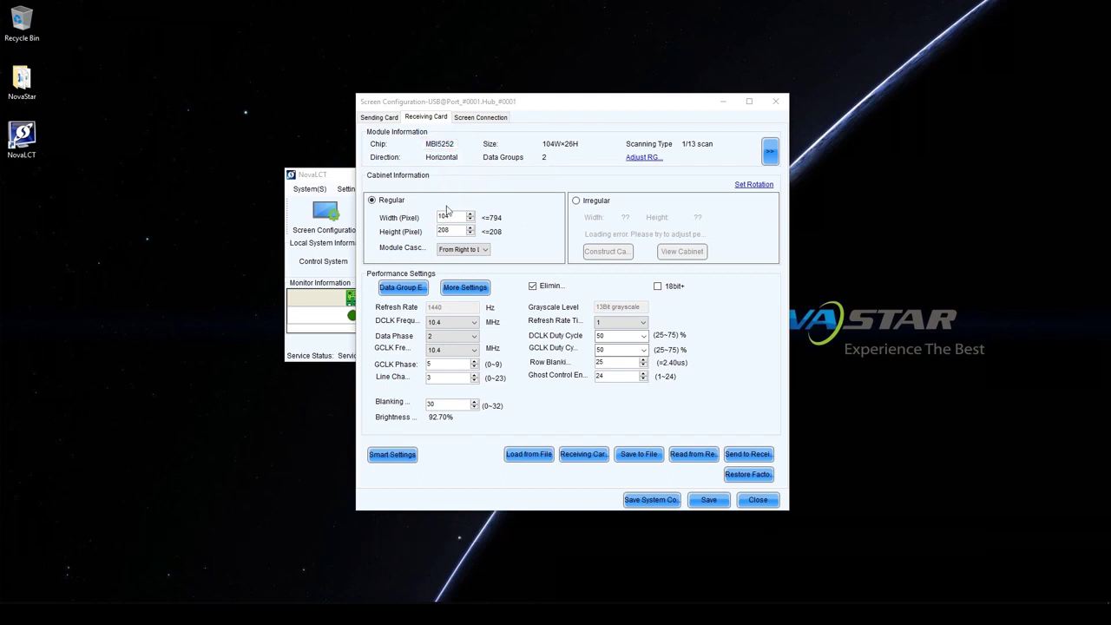
Reduce the DCLK frequency to 4.0 and then 2.0 MHz, giving a 124-pixel width limit
{"action": "left_click", "coordinate": [438, 325]}
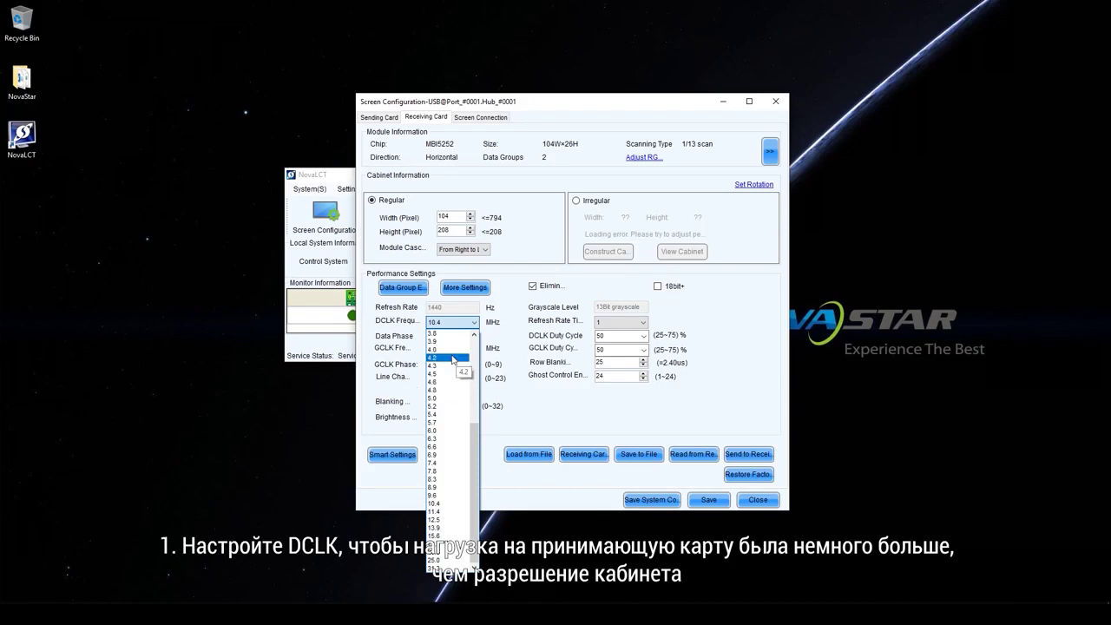
{"action": "left_click", "coordinate": [451, 350]}
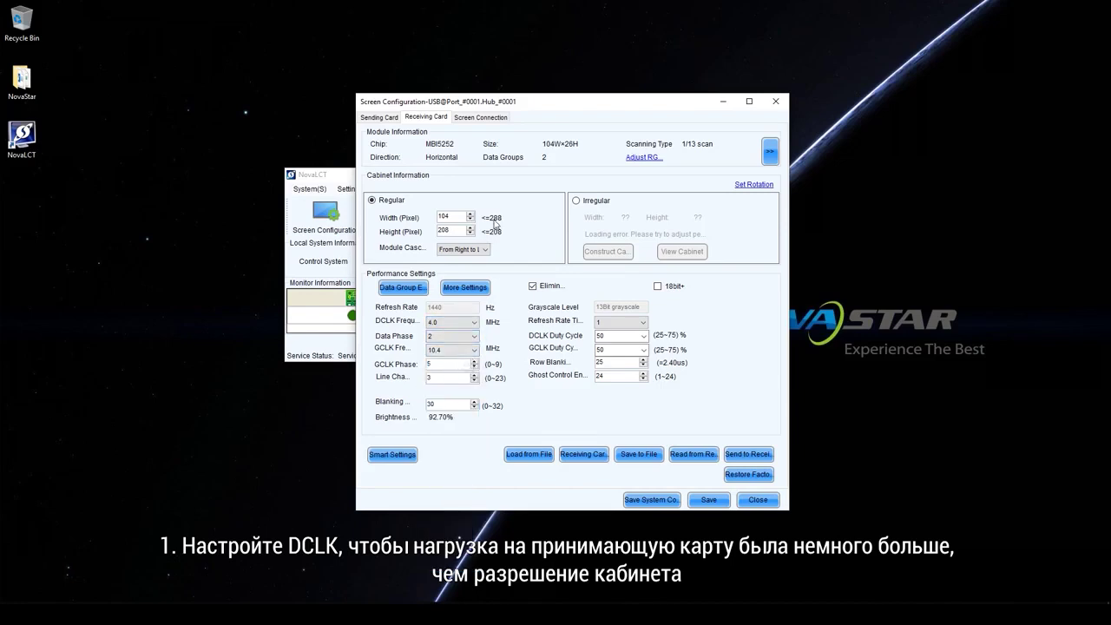
{"action": "left_click", "coordinate": [460, 324]}
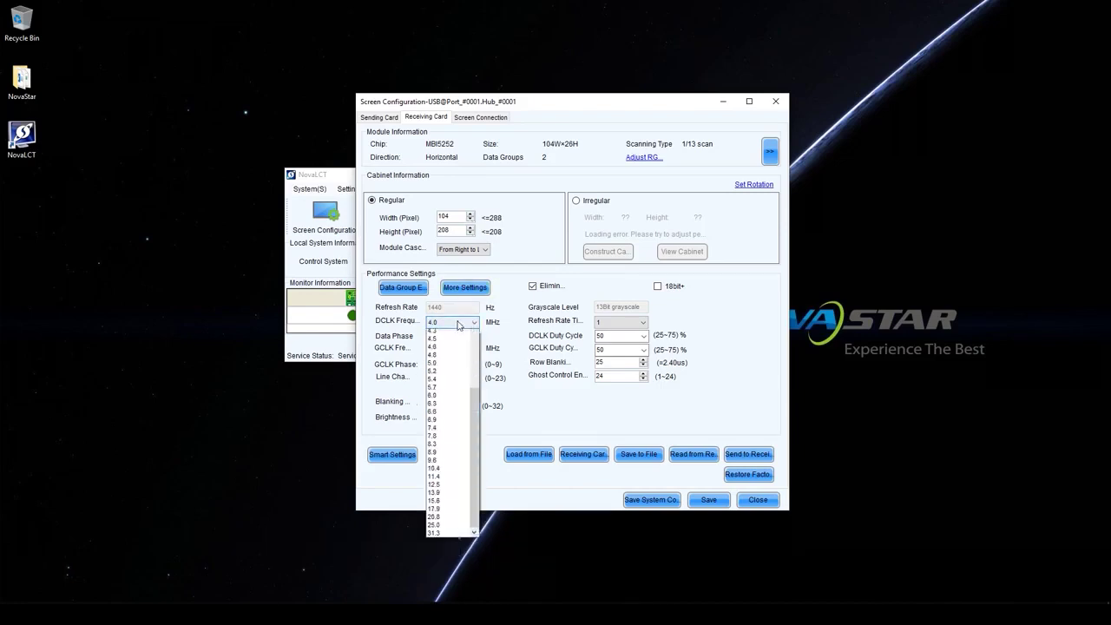
{"action": "scroll", "coordinate": [460, 355], "scroll_direction": "up", "scroll_amount": 1}
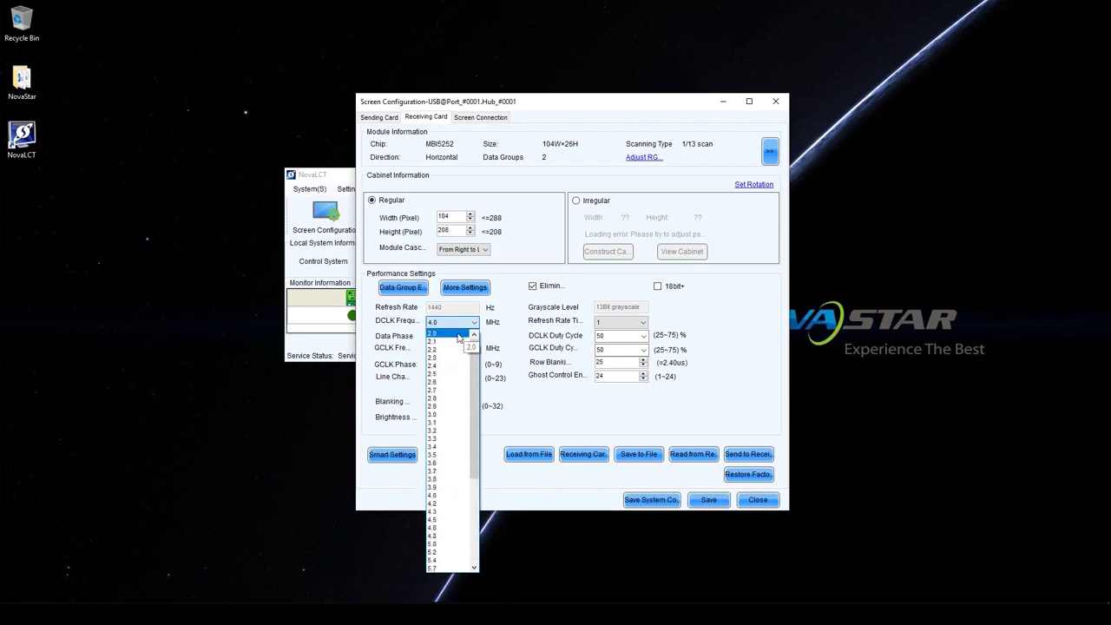
{"action": "left_click", "coordinate": [451, 335]}
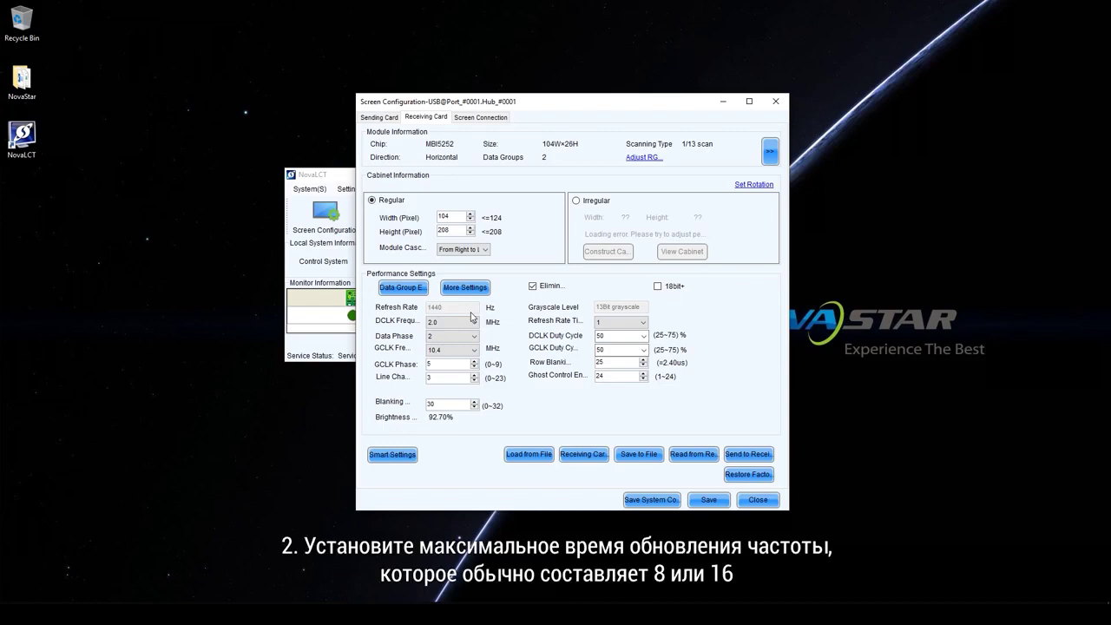
Set Refresh Rate Times to 4 and GCLK frequency to 20.8 MHz
{"action": "left_click", "coordinate": [620, 322]}
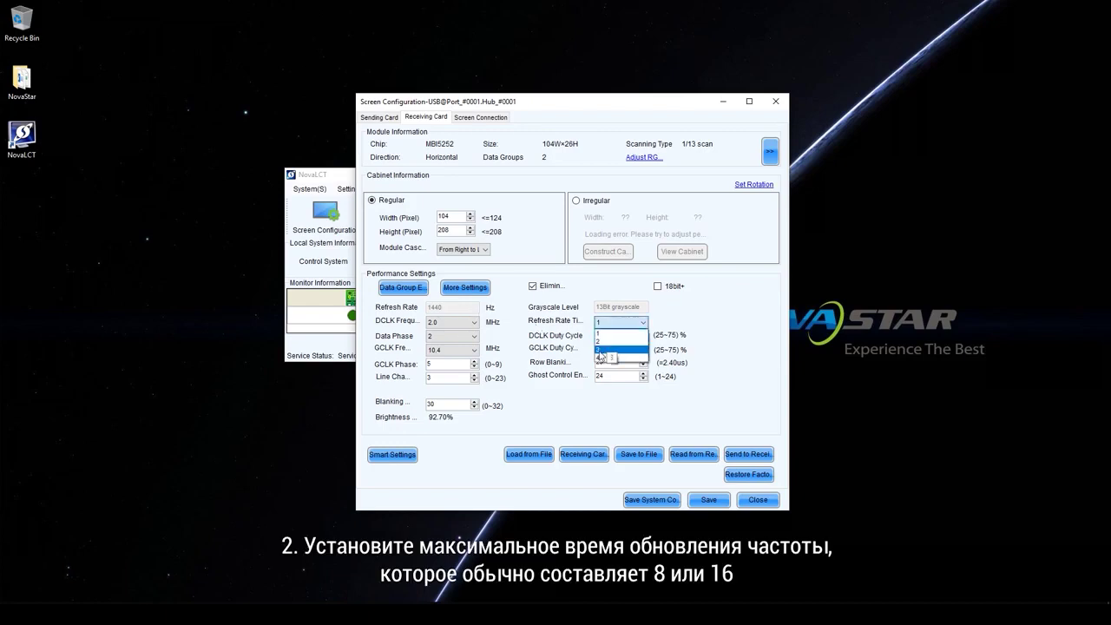
{"action": "left_click", "coordinate": [600, 357]}
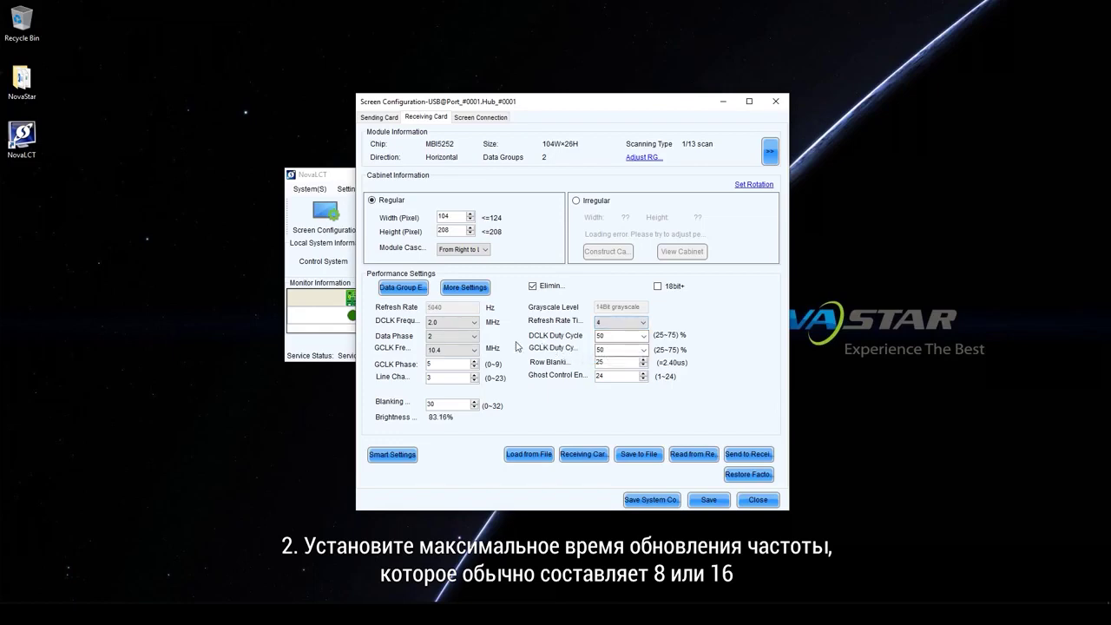
{"action": "left_click", "coordinate": [467, 351]}
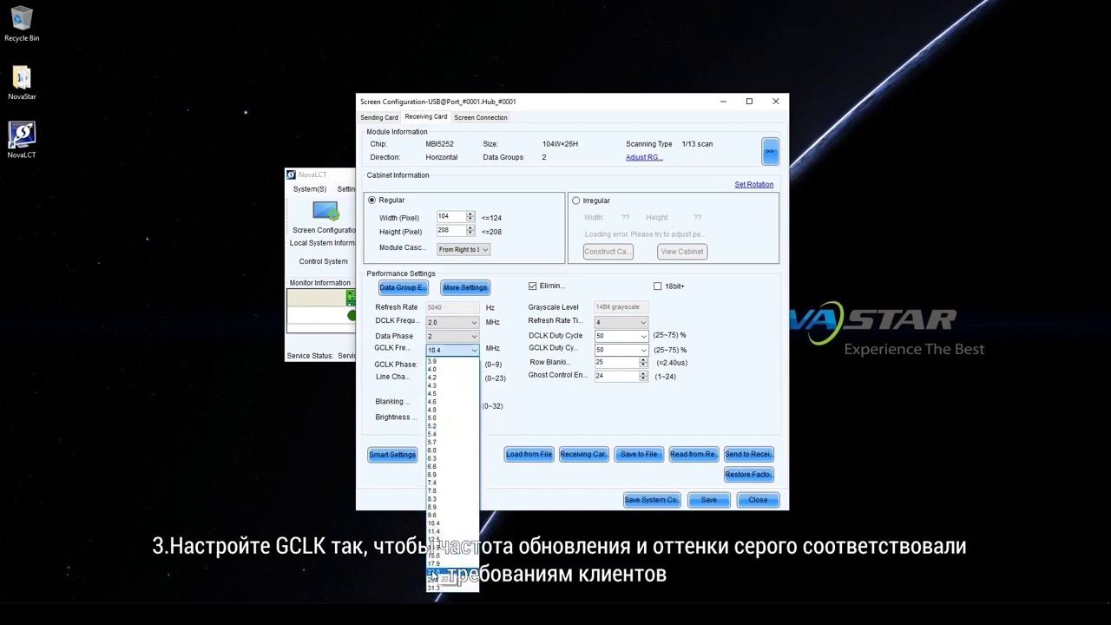
{"action": "left_click", "coordinate": [433, 572]}
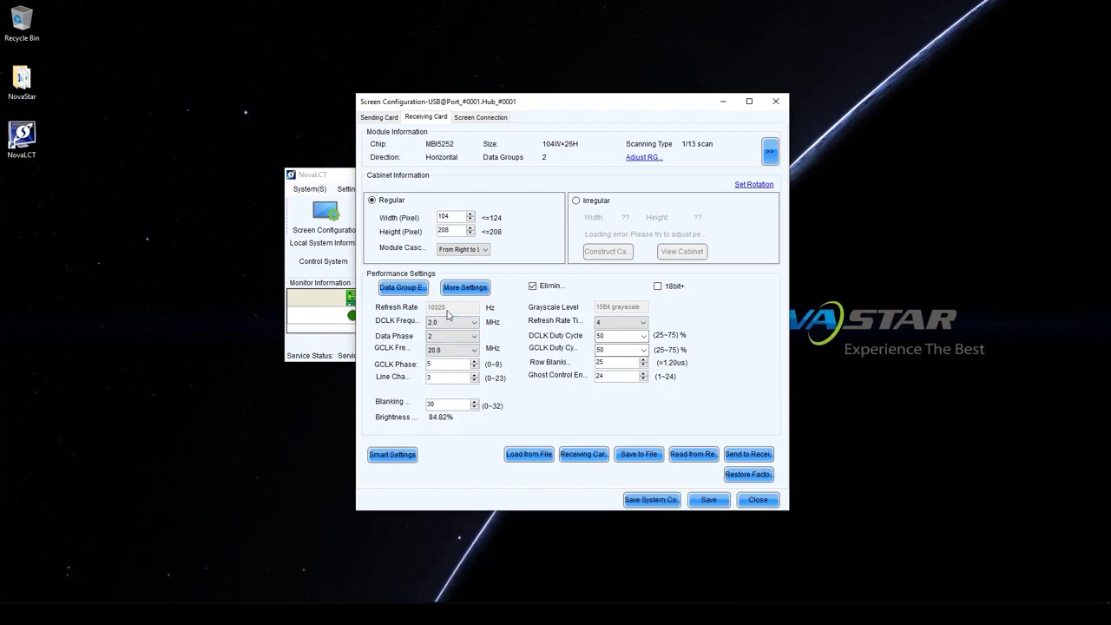
Send the parameters to all receiving cards, reaching a 10020 Hz refresh rate
{"action": "left_click", "coordinate": [748, 453]}
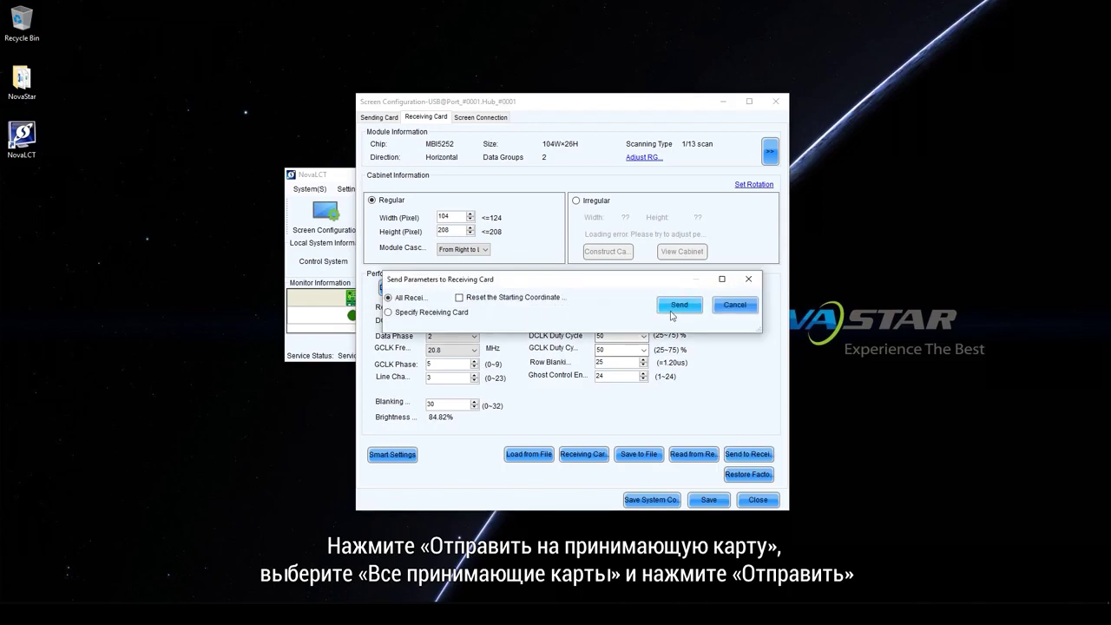
{"action": "left_click", "coordinate": [672, 311]}
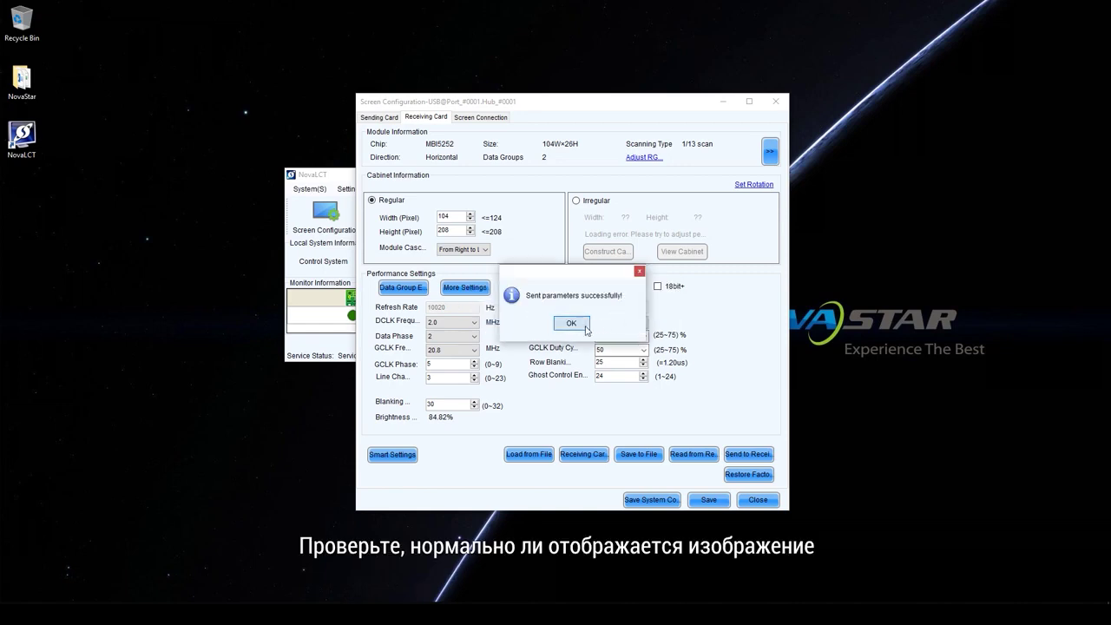
{"action": "left_click", "coordinate": [587, 326]}
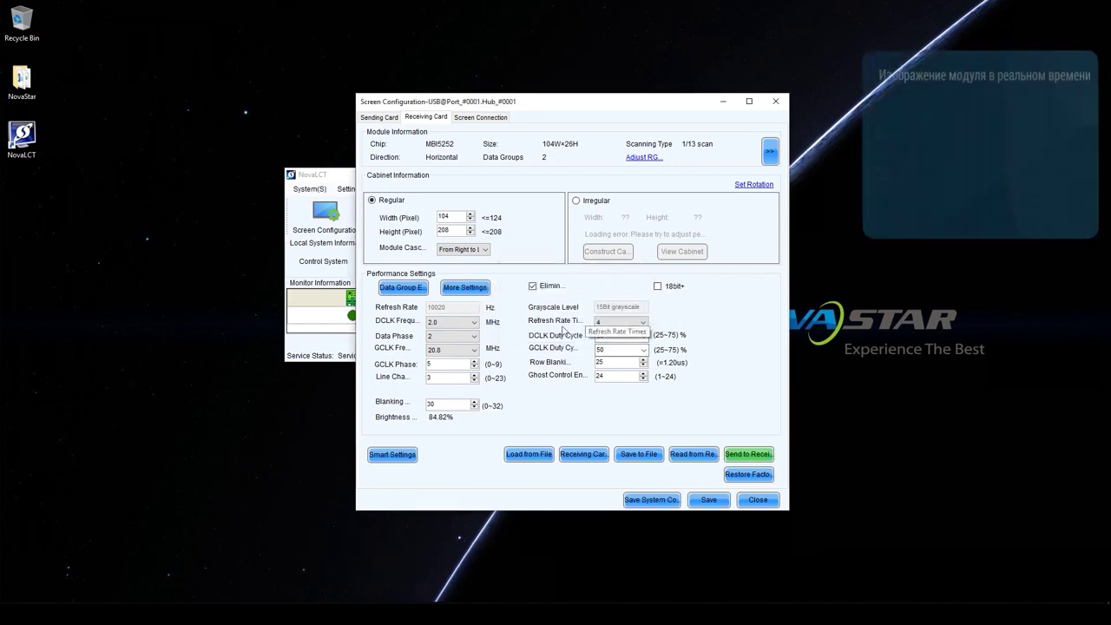
Set GCLK Frequency to 17.9 MHz and send it to all receiving cards
{"action": "left_click", "coordinate": [457, 354]}
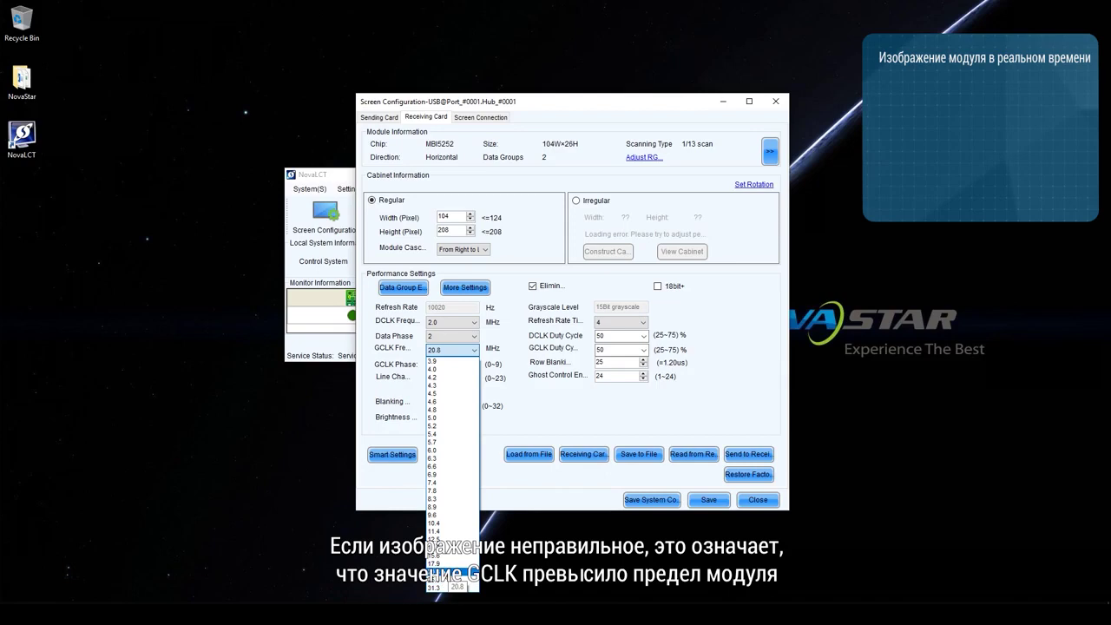
{"action": "left_click", "coordinate": [442, 563]}
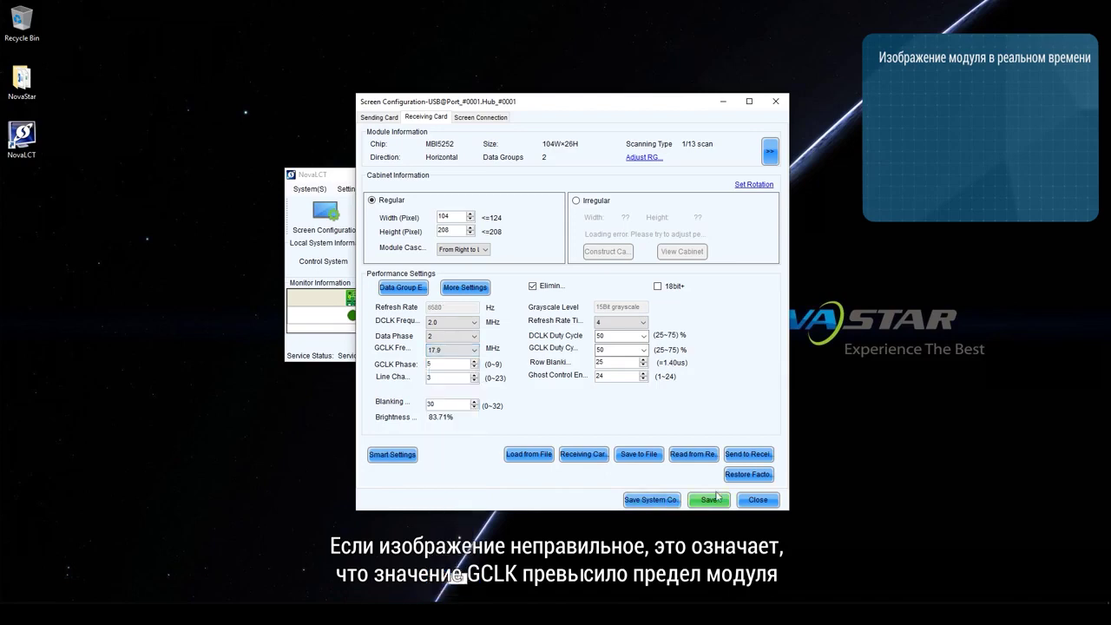
{"action": "left_click", "coordinate": [764, 454]}
{"action": "left_click", "coordinate": [681, 304]}
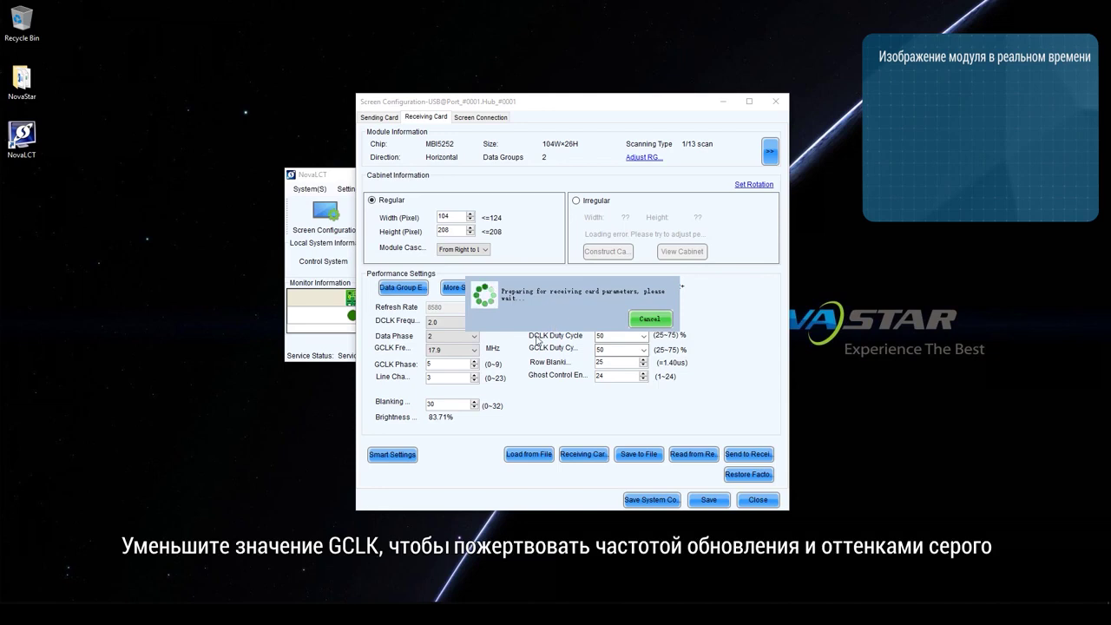
{"action": "left_click", "coordinate": [569, 323]}
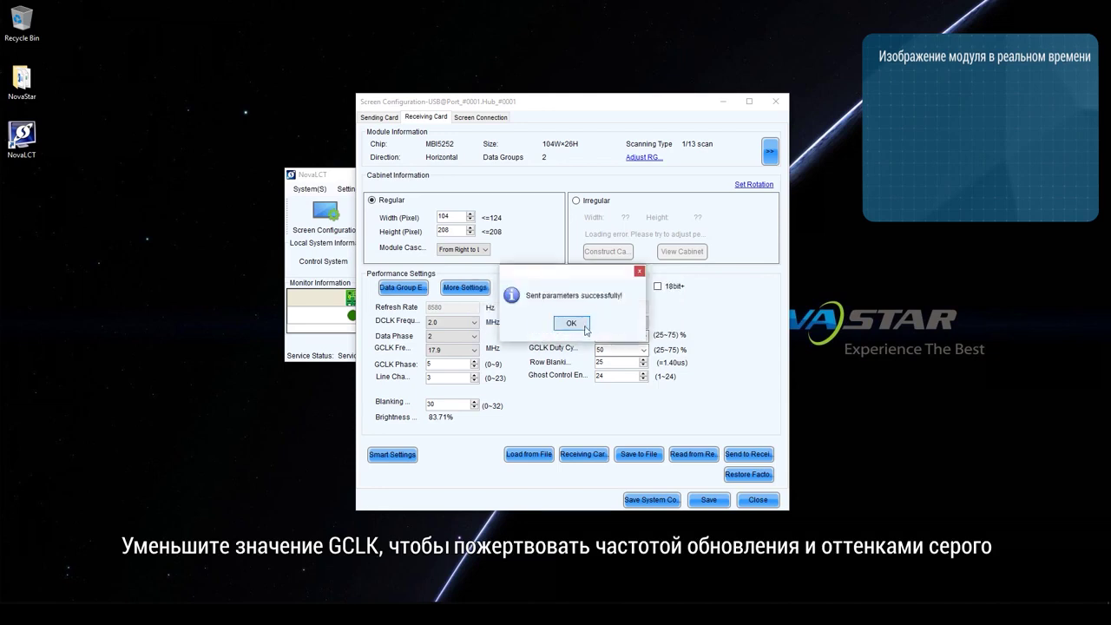
Lower GCLK Frequency to 15.6 MHz and send it to all receiving cards
{"action": "left_click", "coordinate": [467, 351]}
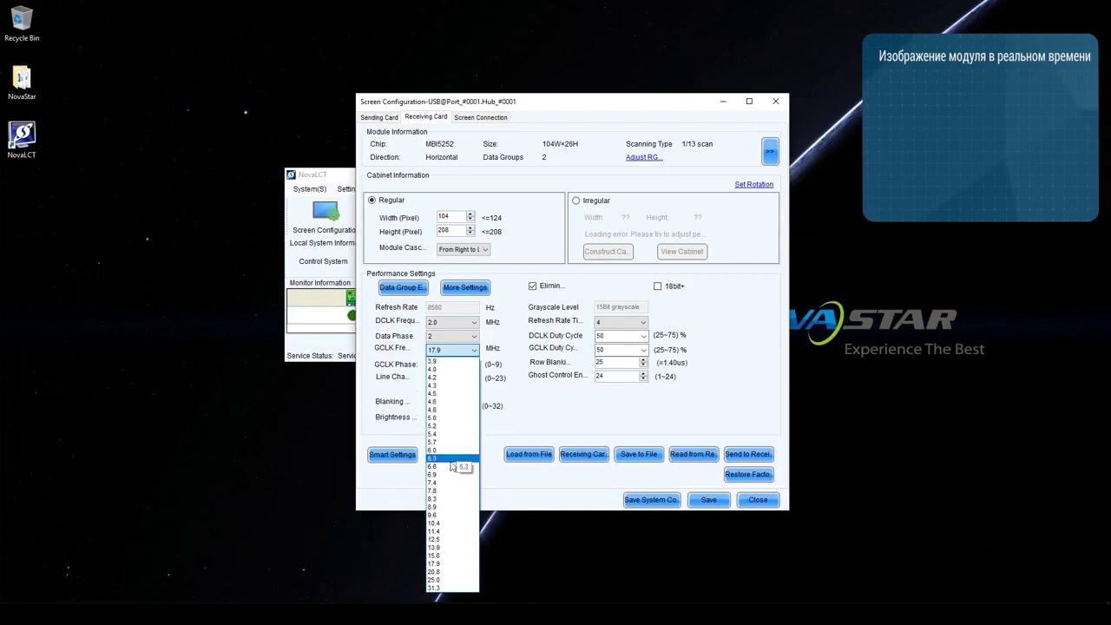
{"action": "left_click", "coordinate": [443, 555]}
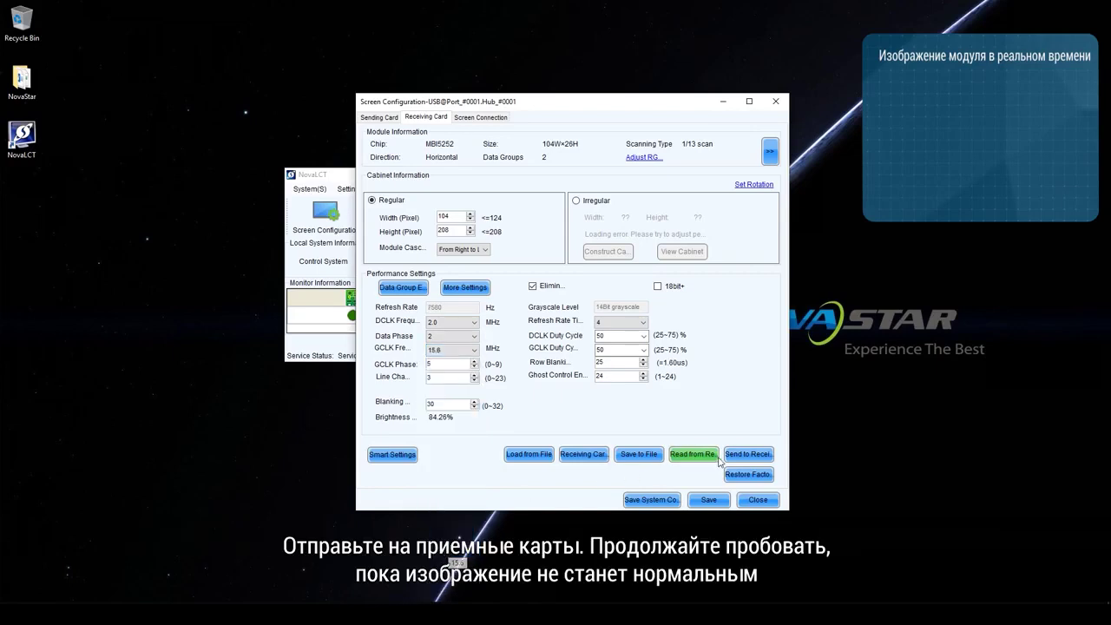
{"action": "left_click", "coordinate": [739, 454]}
{"action": "left_click", "coordinate": [676, 304]}
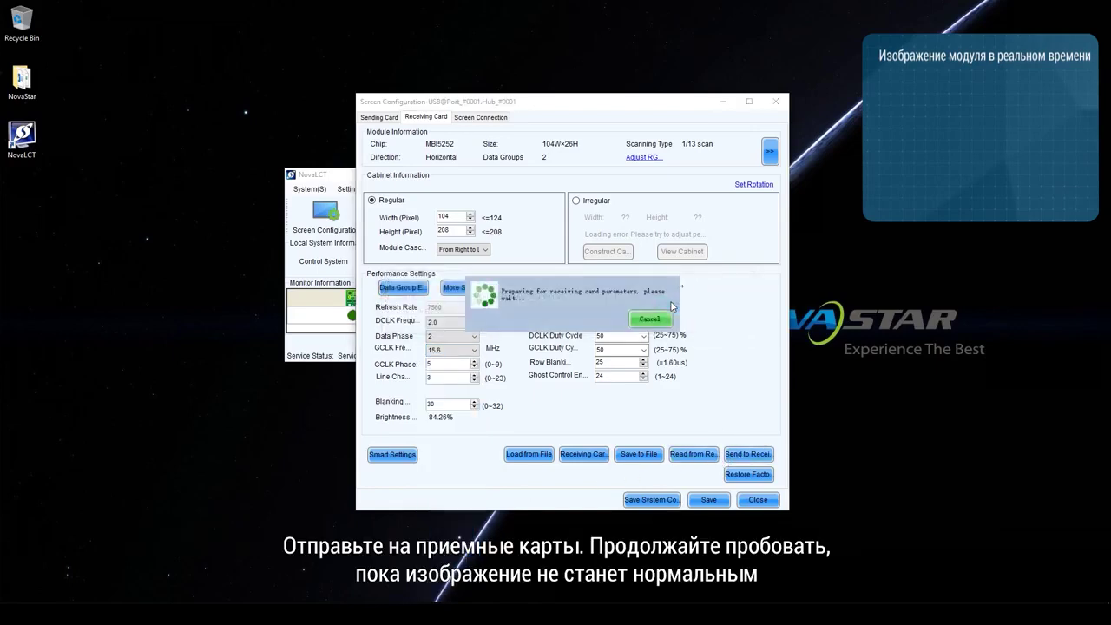
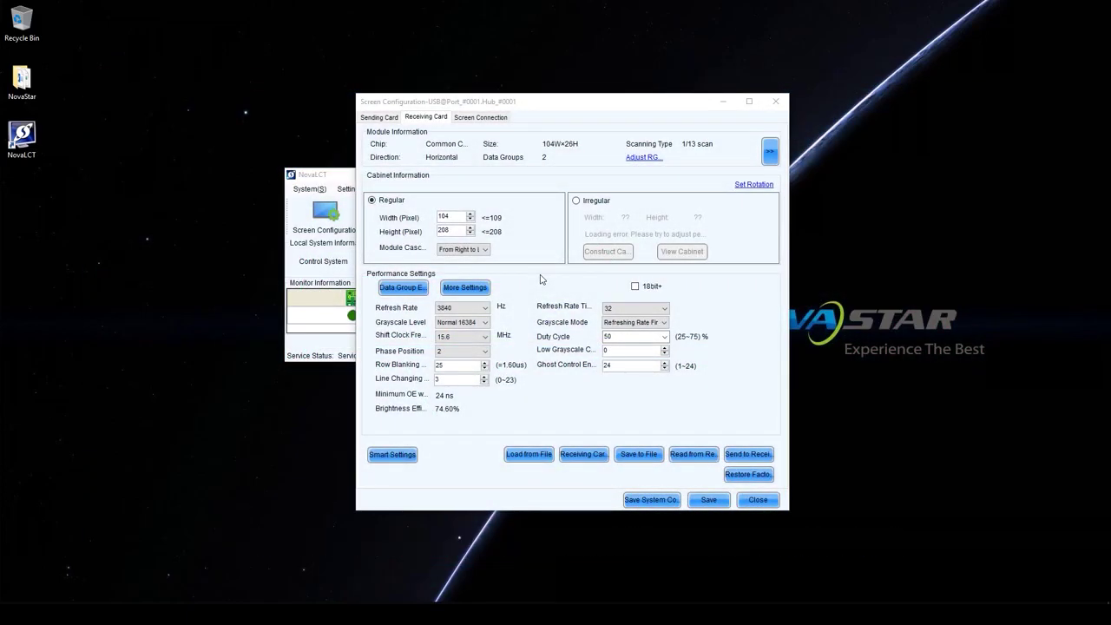
Save the receiving-card parameters to the desktop as 'Test.rcfgx'
{"action": "left_click", "coordinate": [641, 453]}
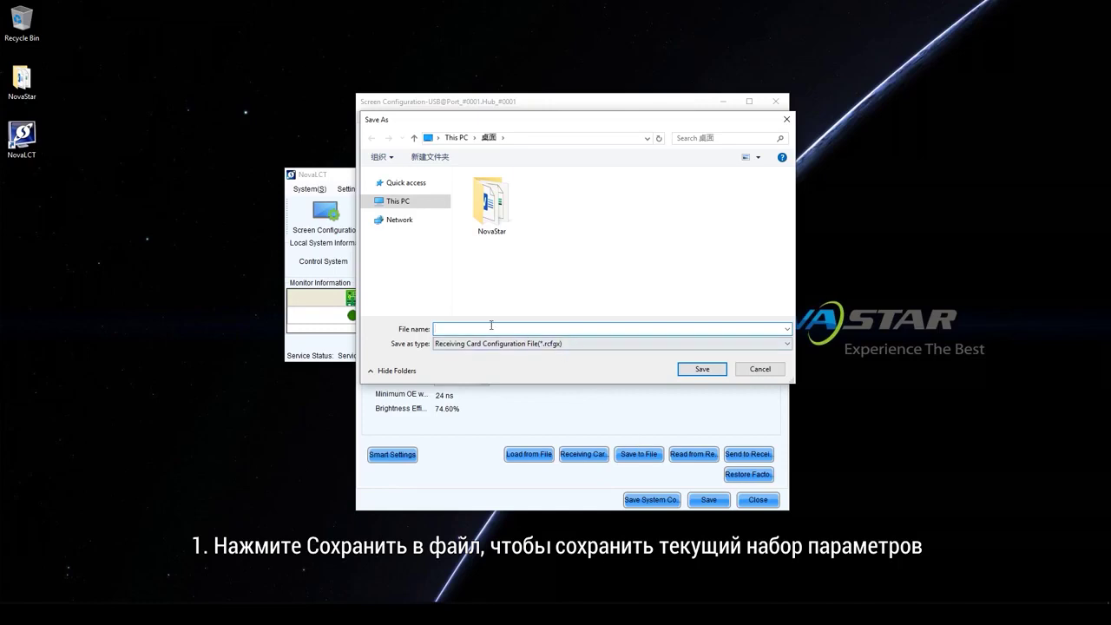
{"action": "type", "text": "Test"}
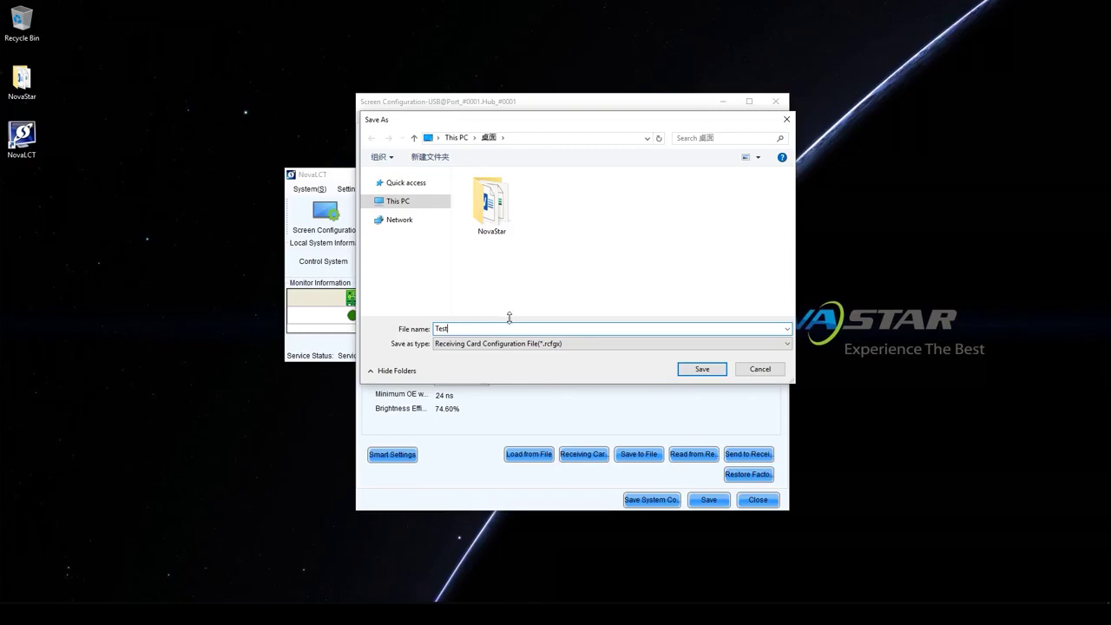
{"action": "left_click", "coordinate": [700, 371]}
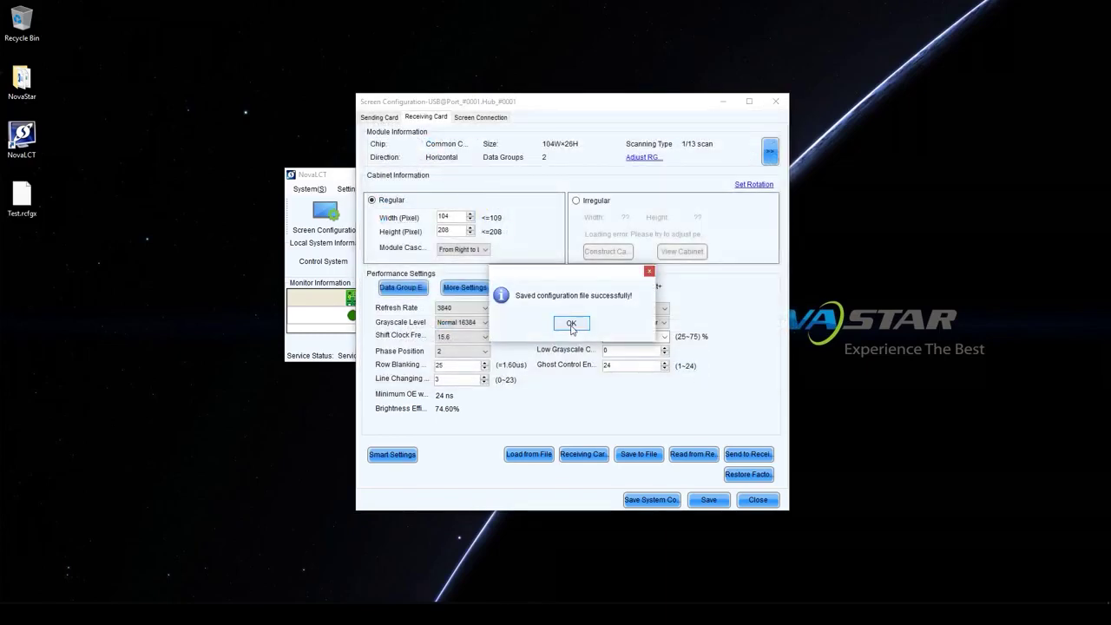
{"action": "left_click", "coordinate": [571, 324]}
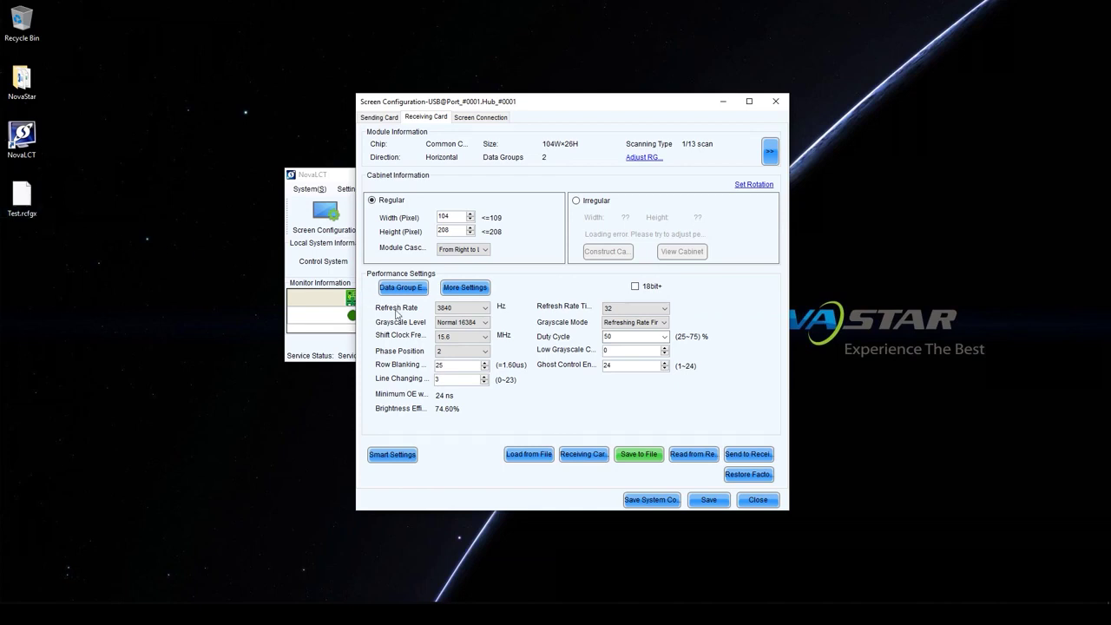
Load the receiving-card configuration from the 'Test.rcfgx' file
{"action": "left_click", "coordinate": [527, 455]}
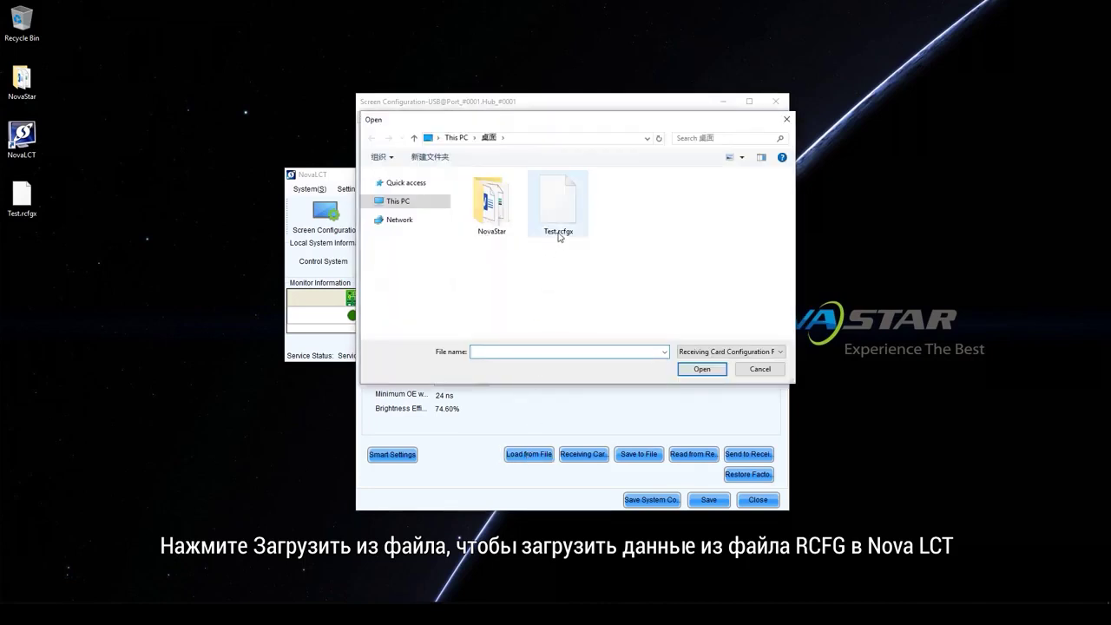
{"action": "left_click", "coordinate": [560, 236]}
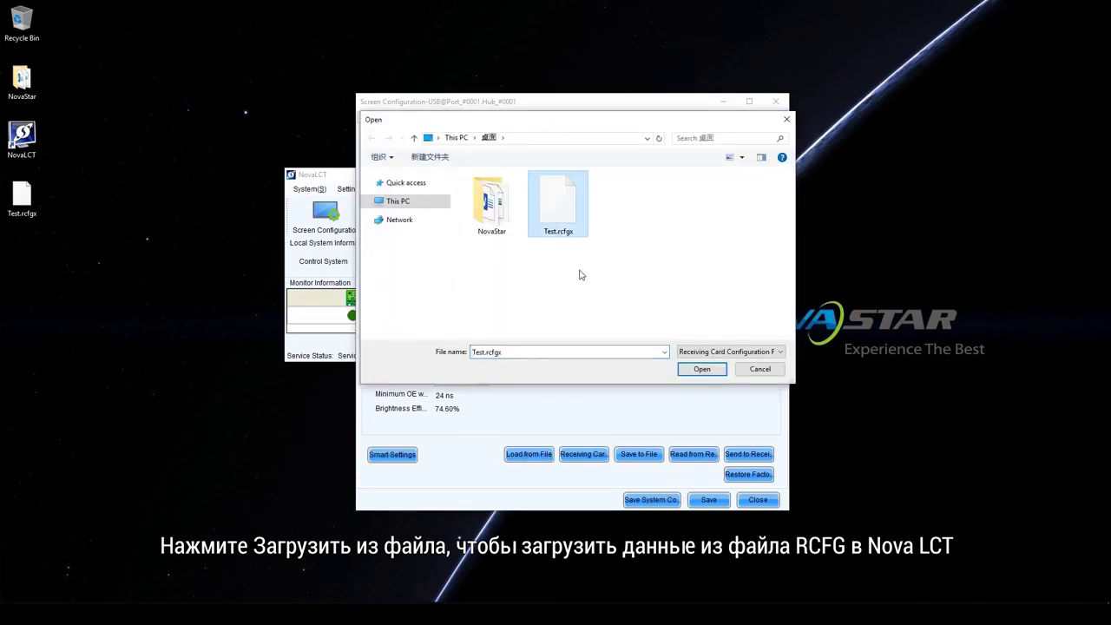
{"action": "left_click", "coordinate": [702, 369]}
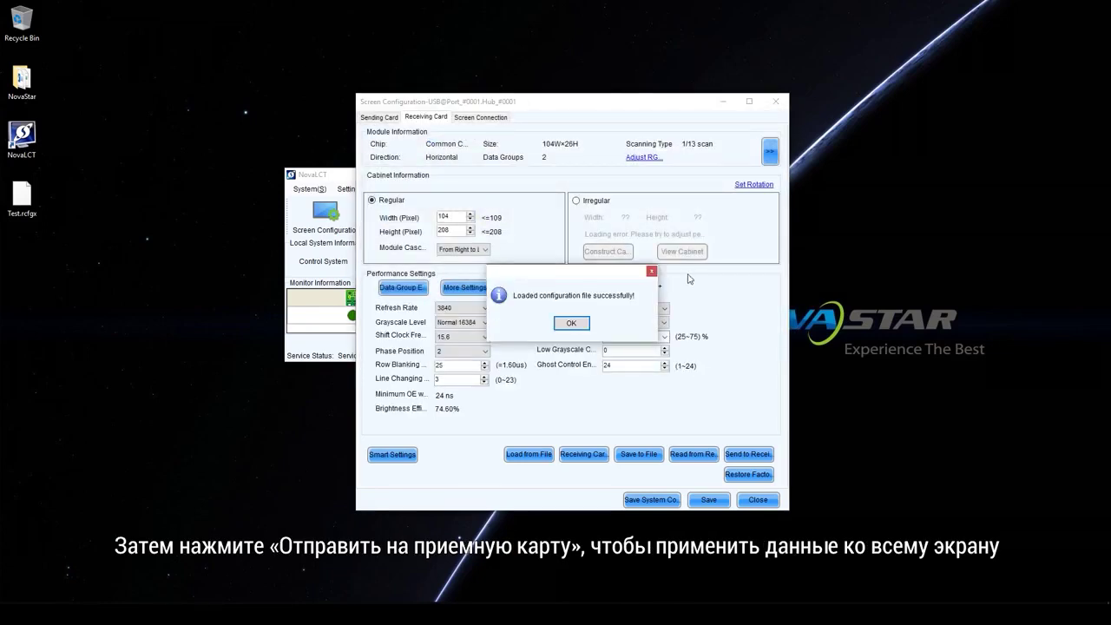
{"action": "left_click", "coordinate": [565, 323]}
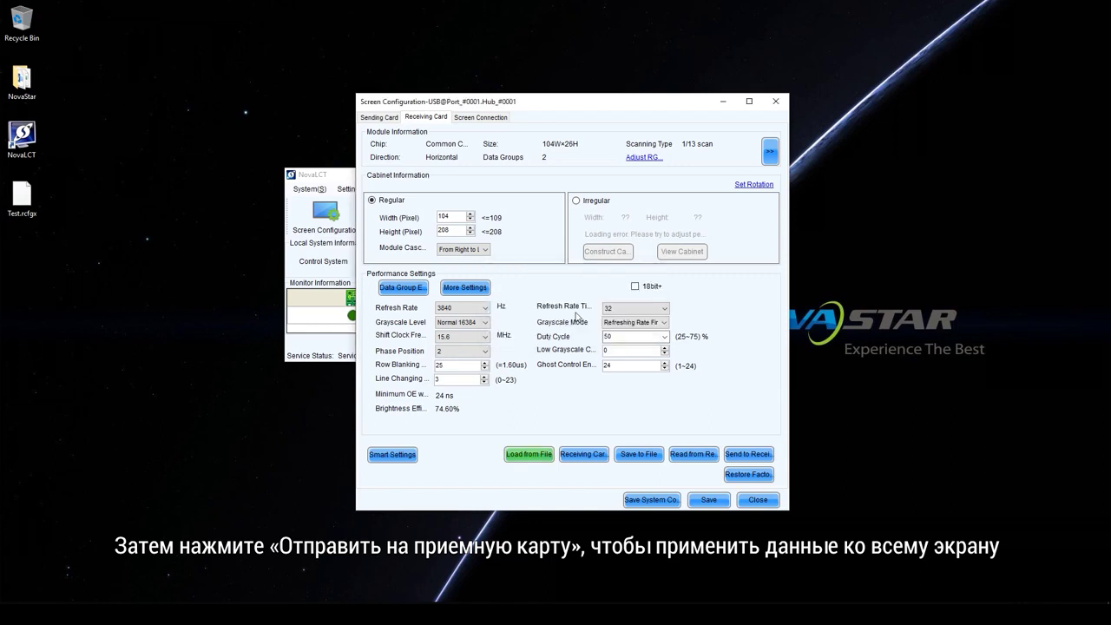
Send the loaded configuration from Test.rcfgx to all receiving cards
{"action": "left_click", "coordinate": [760, 455]}
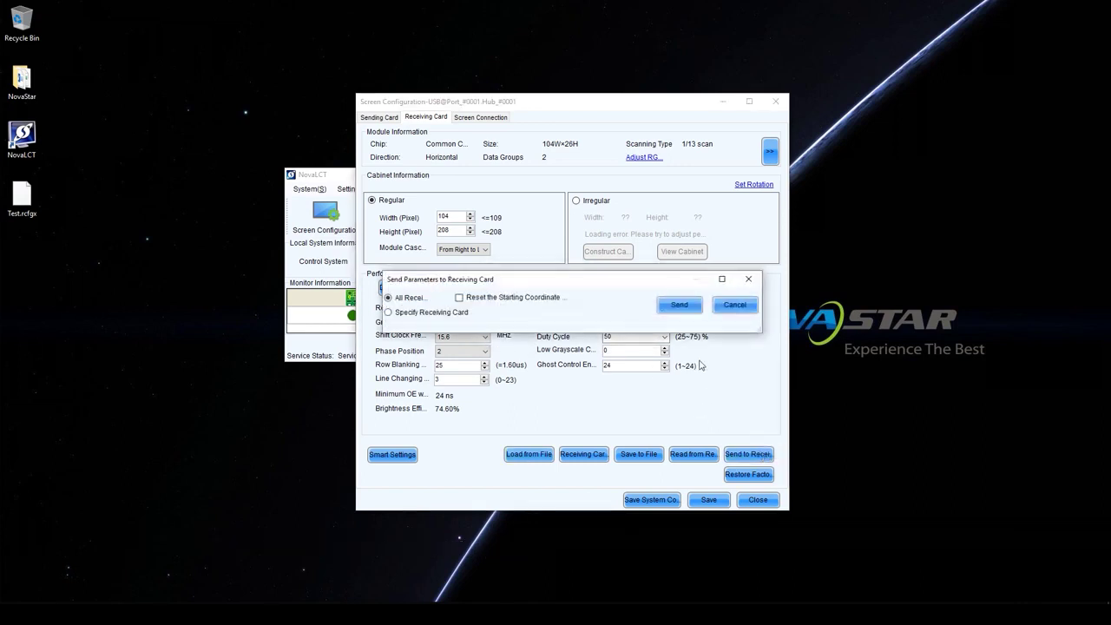
{"action": "left_click", "coordinate": [680, 305]}
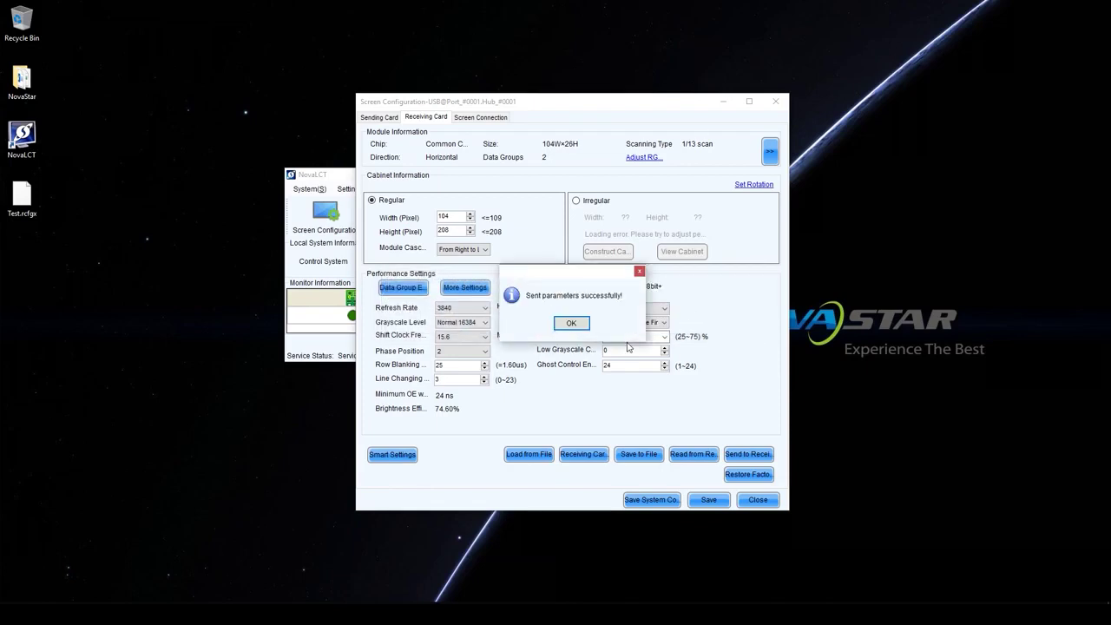
{"action": "left_click", "coordinate": [571, 323]}
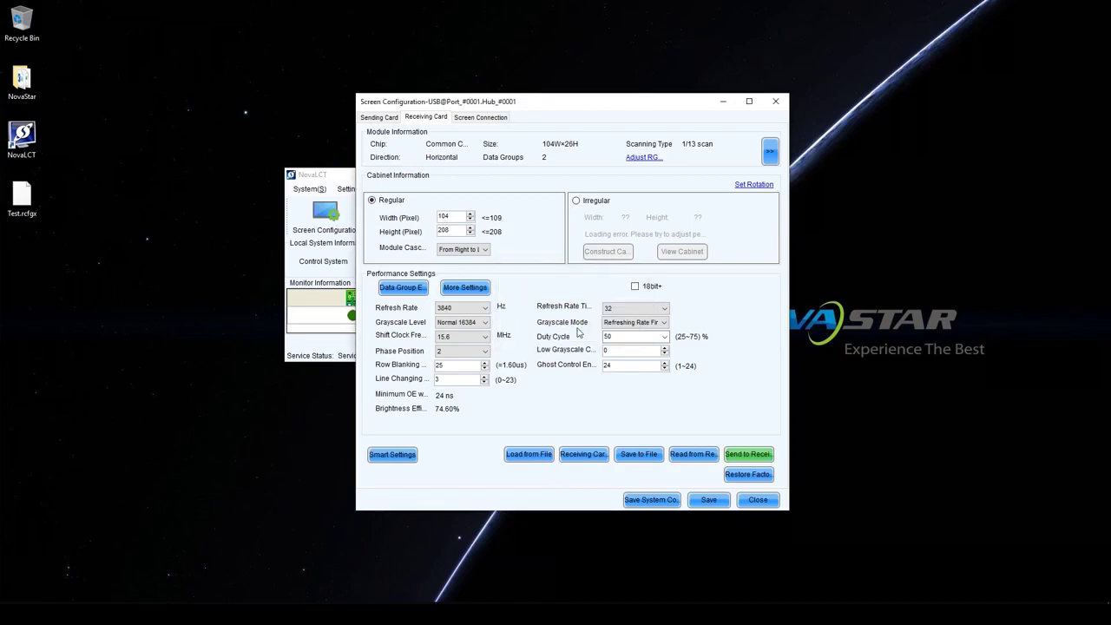
Read the parameters back from sending card 1, port 1, receiving card 1
{"action": "left_click", "coordinate": [690, 454]}
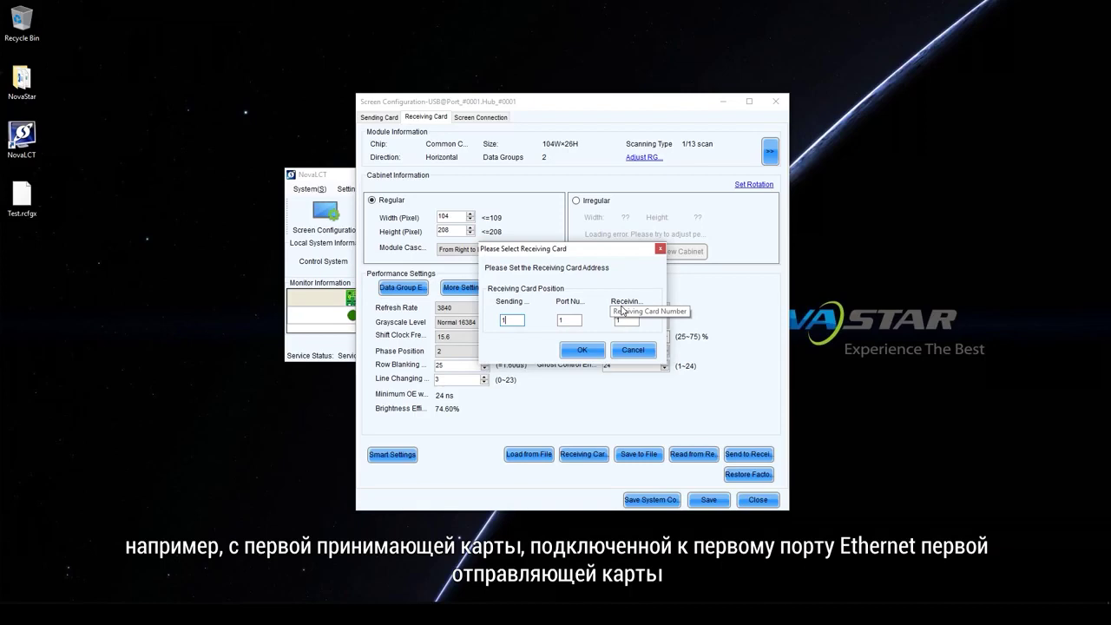
{"action": "left_click", "coordinate": [584, 350]}
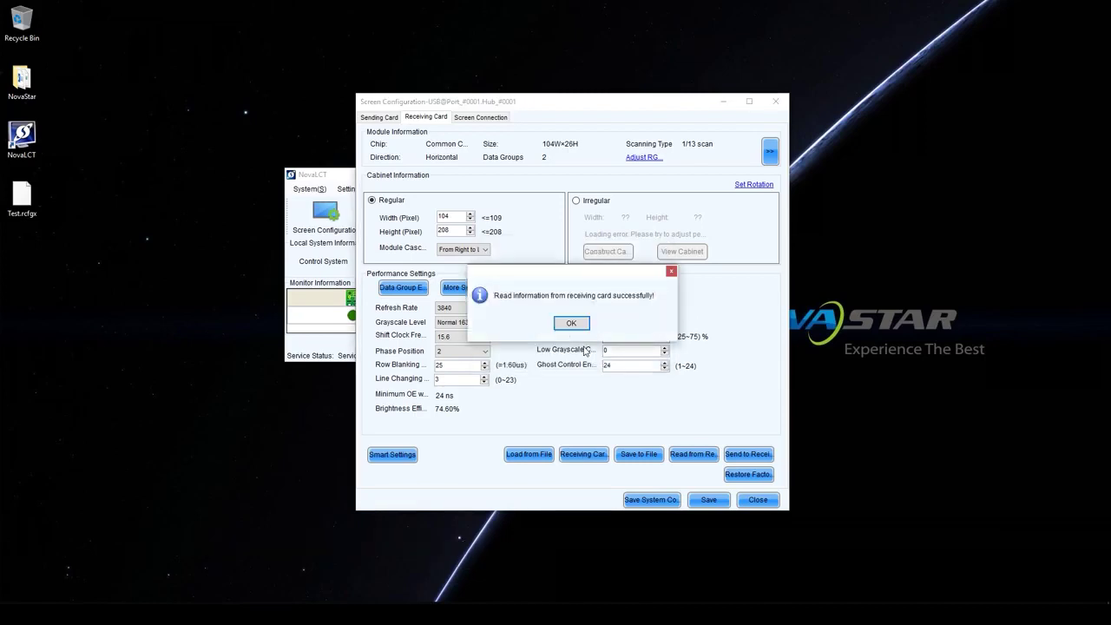
{"action": "left_click", "coordinate": [571, 323]}
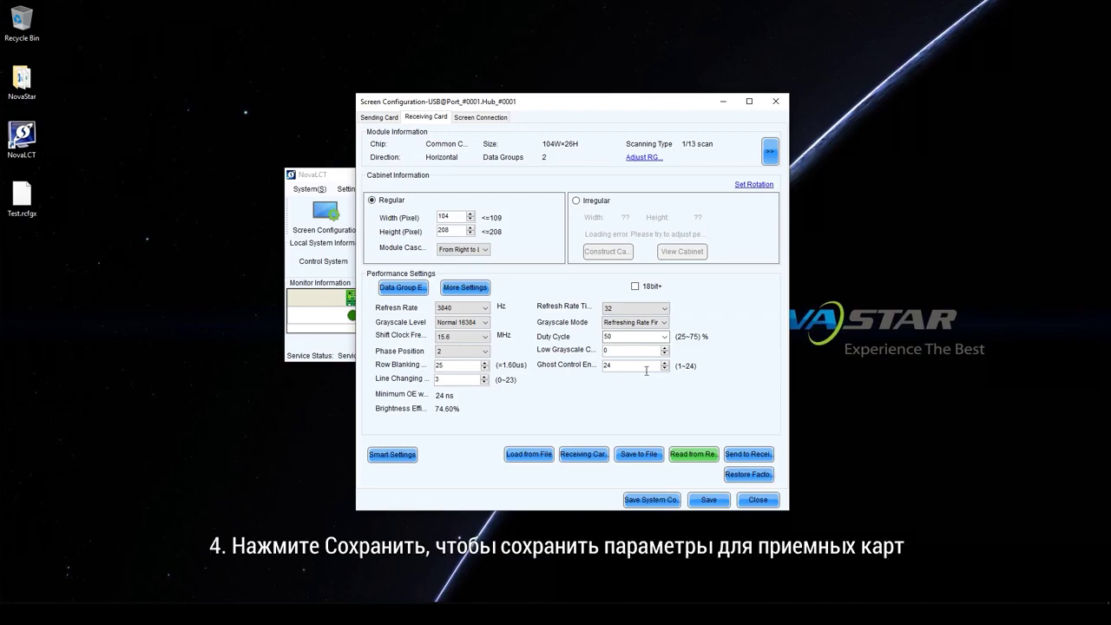
Save the parameters to the receiving-card hardware from Screen Configuration
{"action": "left_click", "coordinate": [709, 501]}
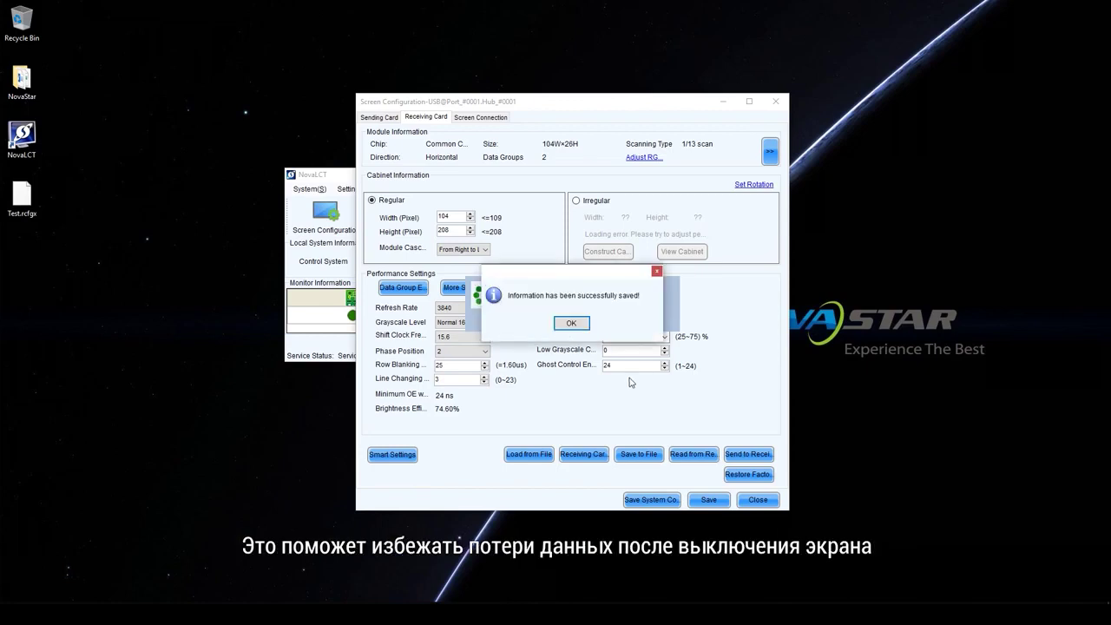
{"action": "left_click", "coordinate": [572, 327]}
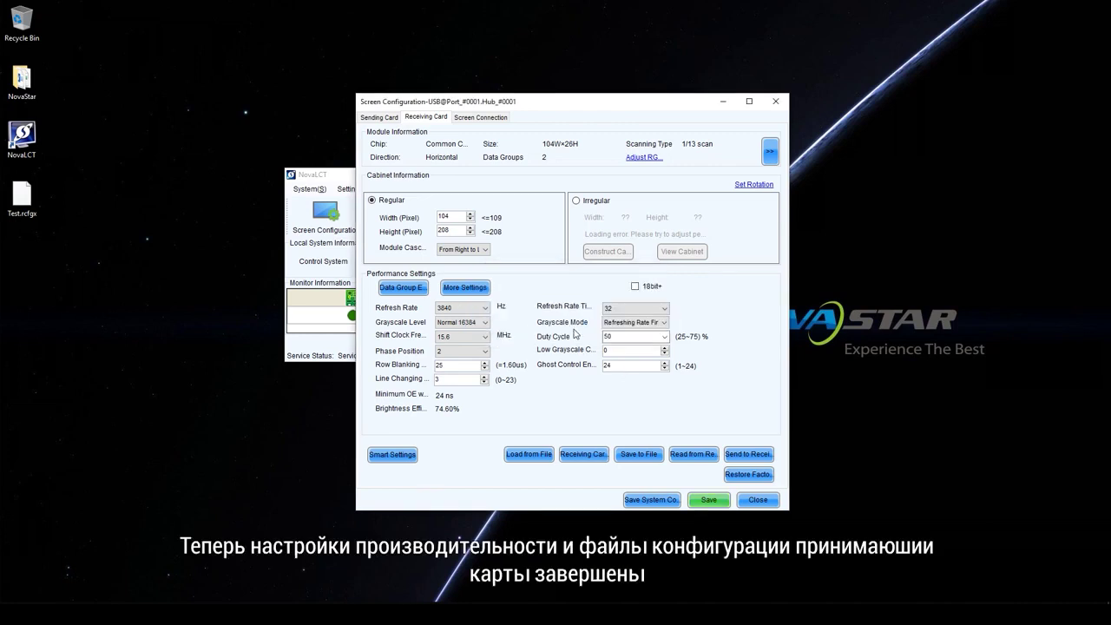